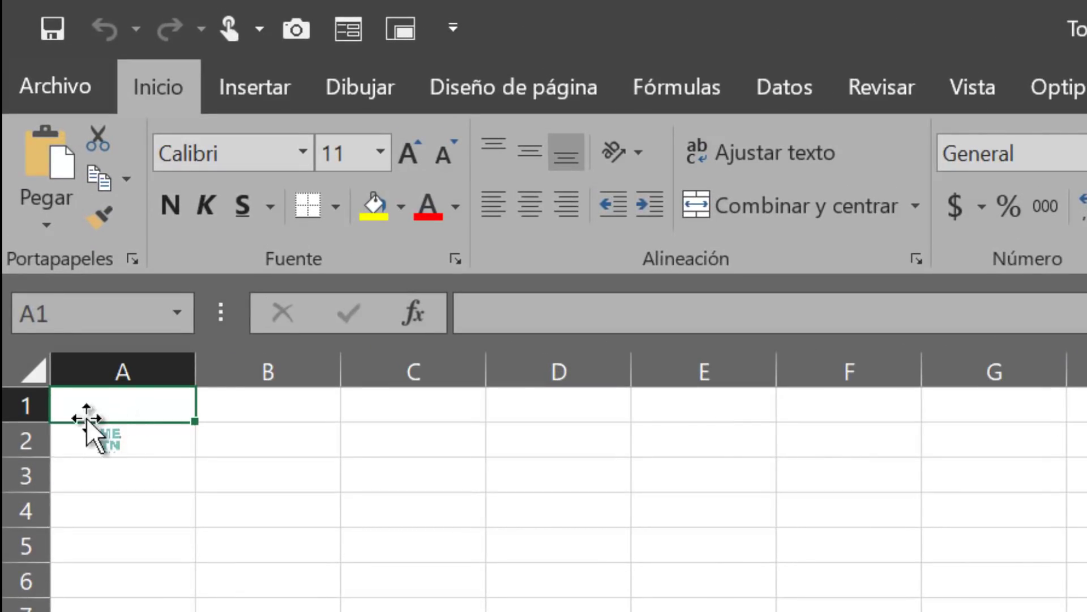
Step: Fill every cell of the sheet with white to hide the grid
left_click(25, 369)
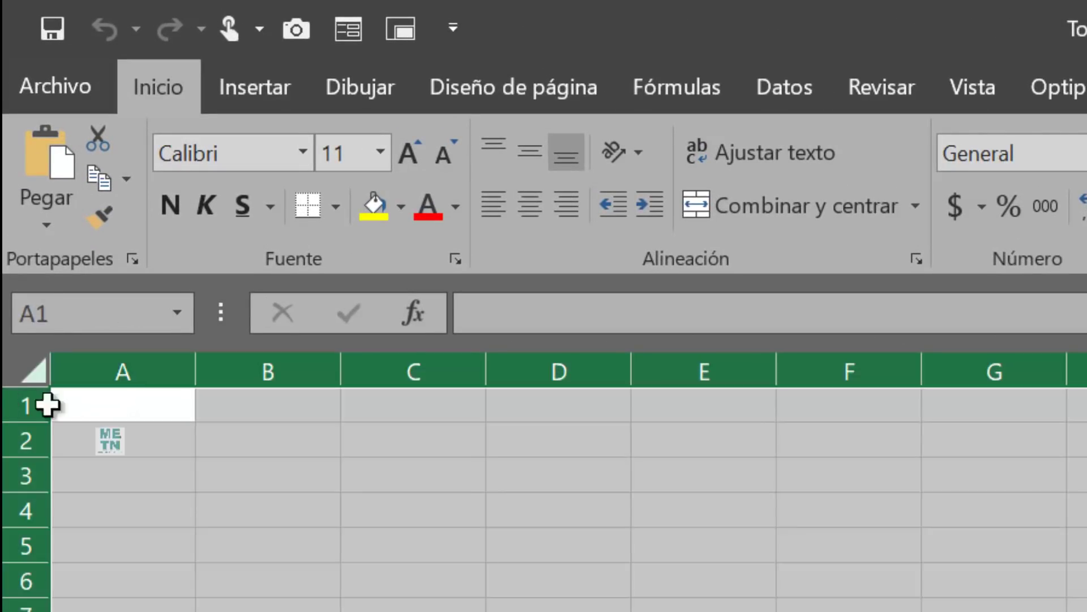
left_click(403, 208)
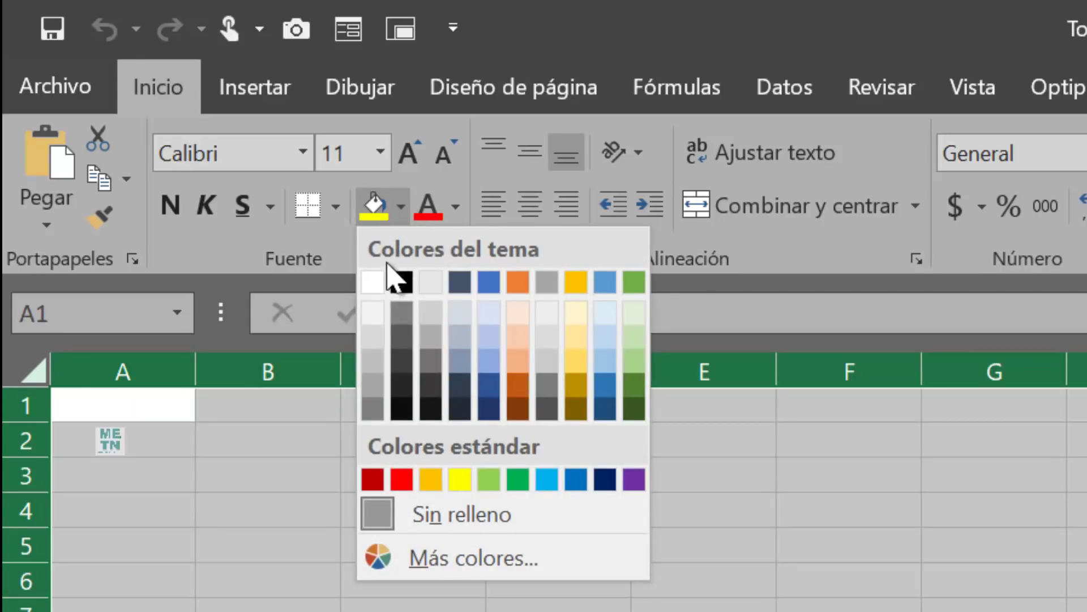
left_click(372, 281)
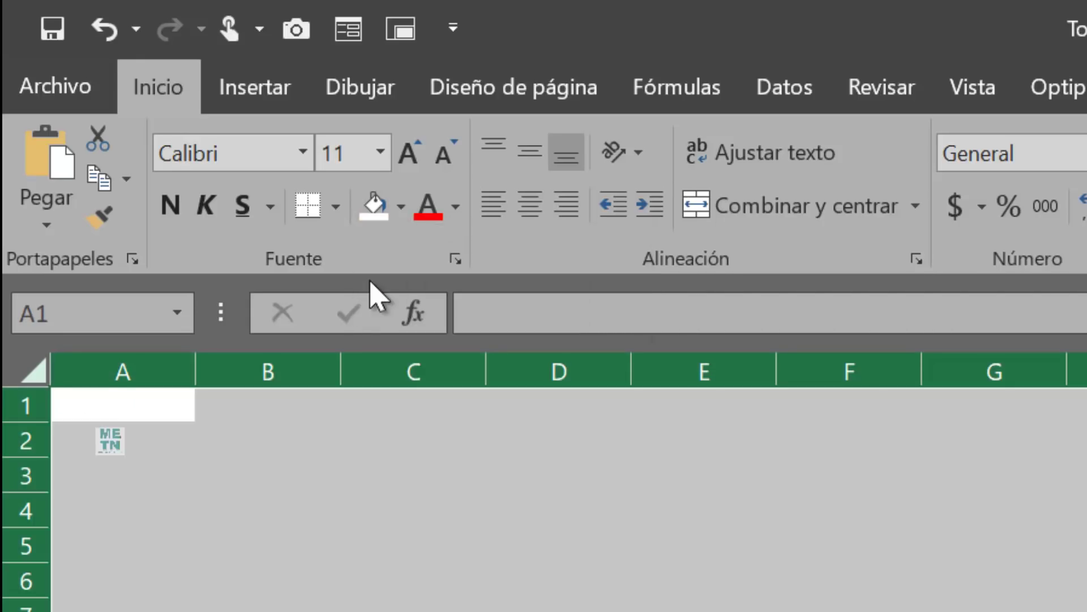
left_click(145, 412)
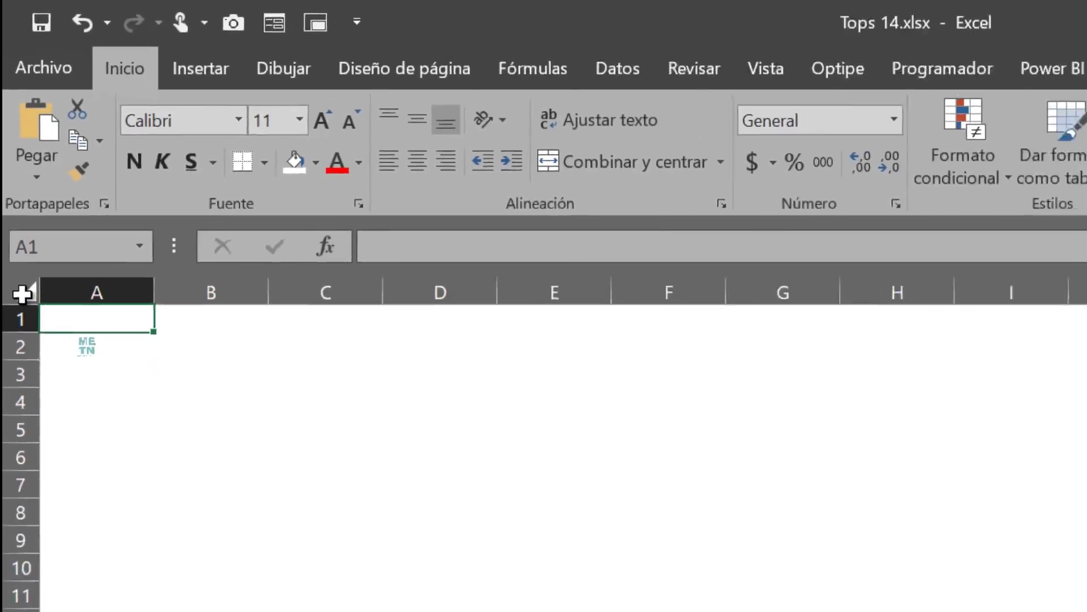
Step: Remove the fill colour from all cells of the sheet
left_click(34, 371)
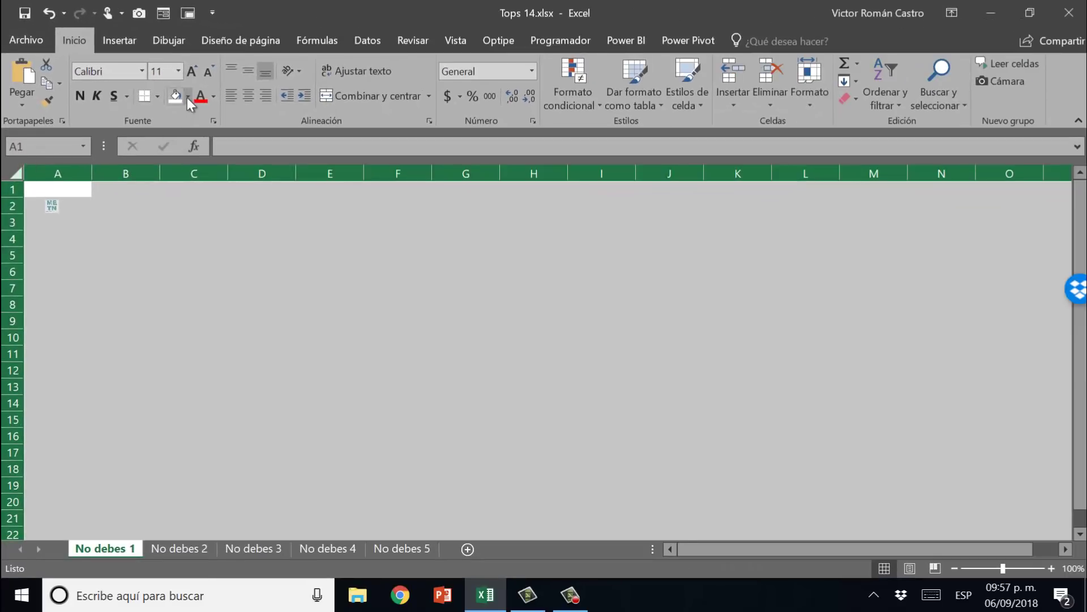
left_click(187, 97)
left_click(214, 242)
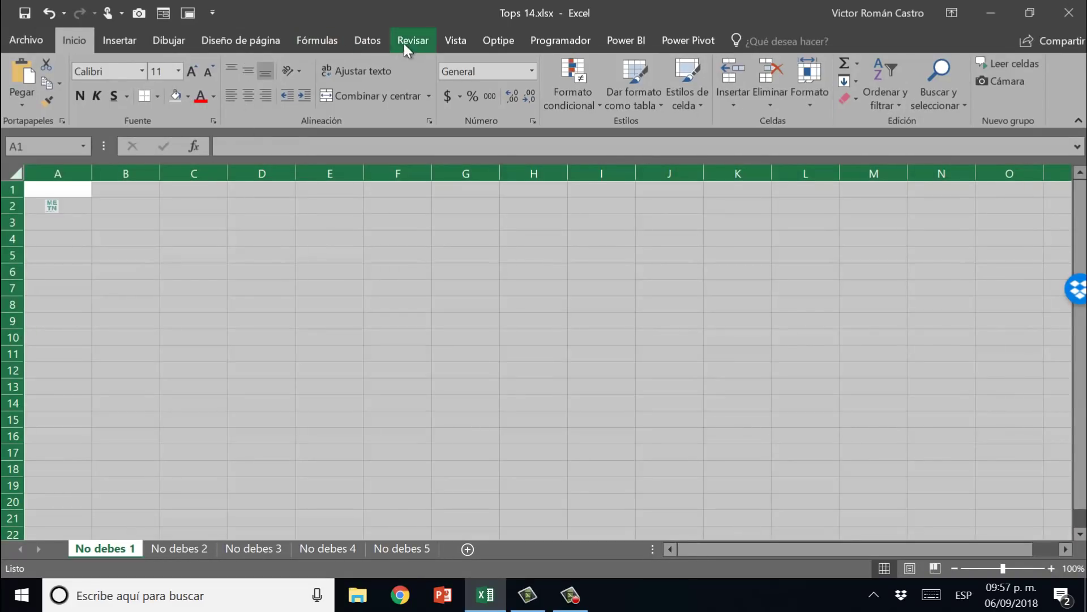
Step: Turn off the display of gridlines on the No debes 1 sheet
left_click(251, 42)
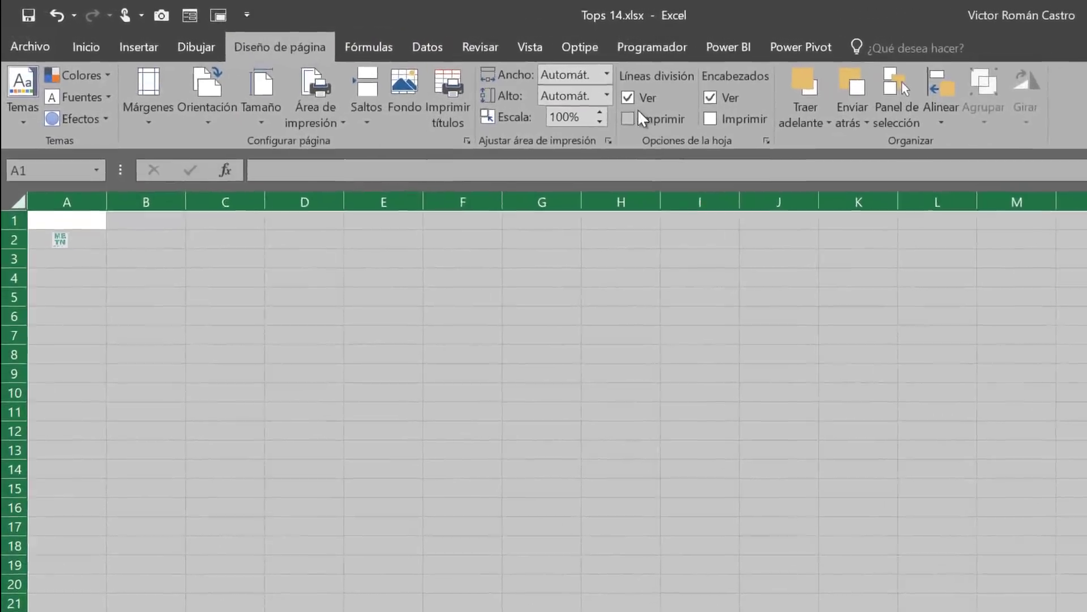
left_click(556, 85)
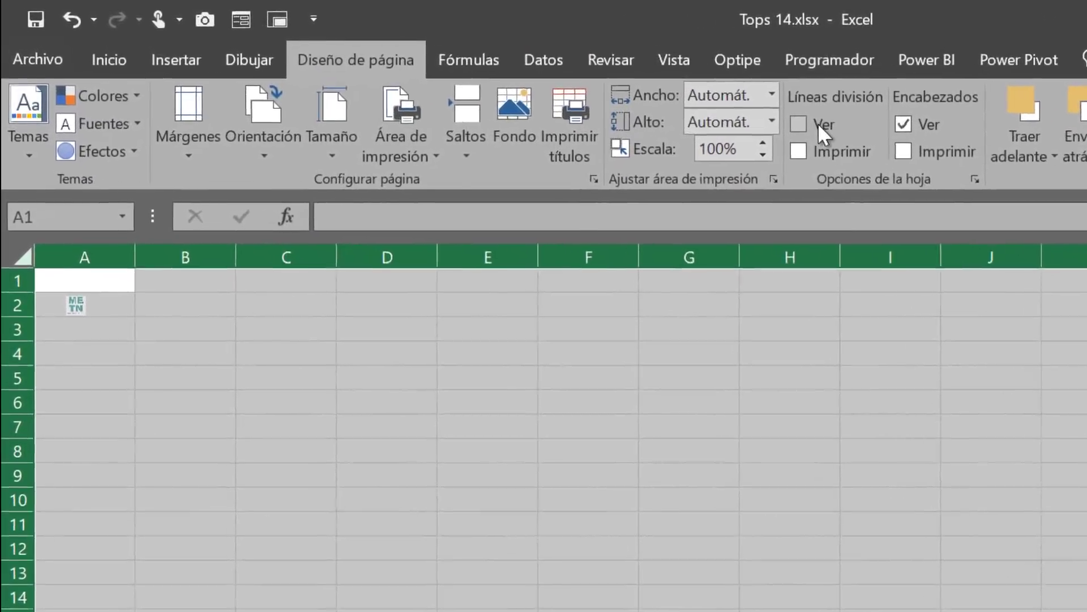
left_click(135, 284)
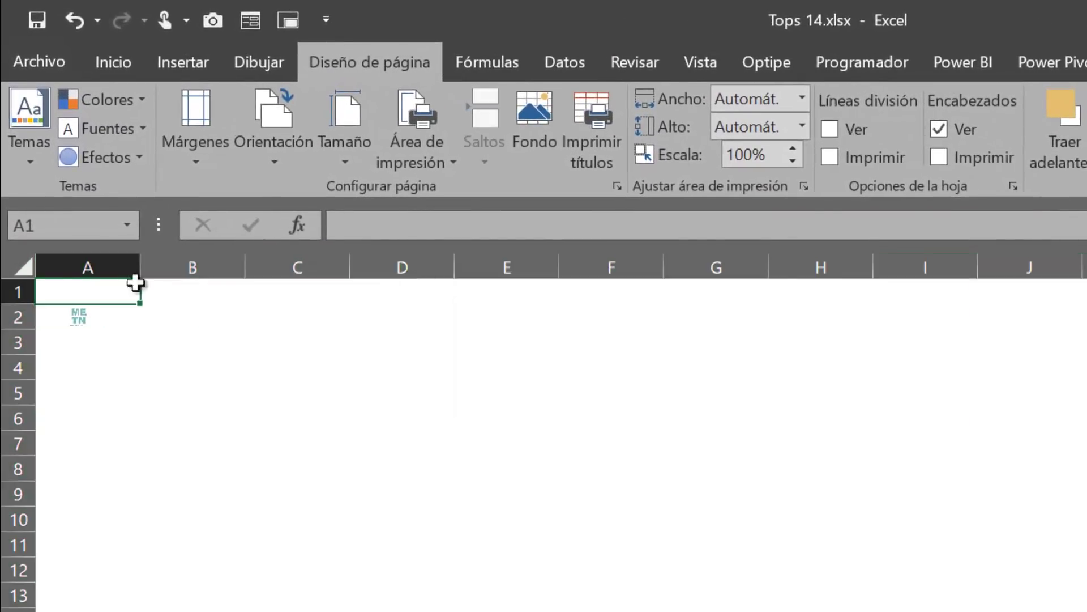
Step: Toggle the gridline display several times, leaving the gridlines shown
left_click(862, 128)
left_click(862, 128)
left_click(862, 128)
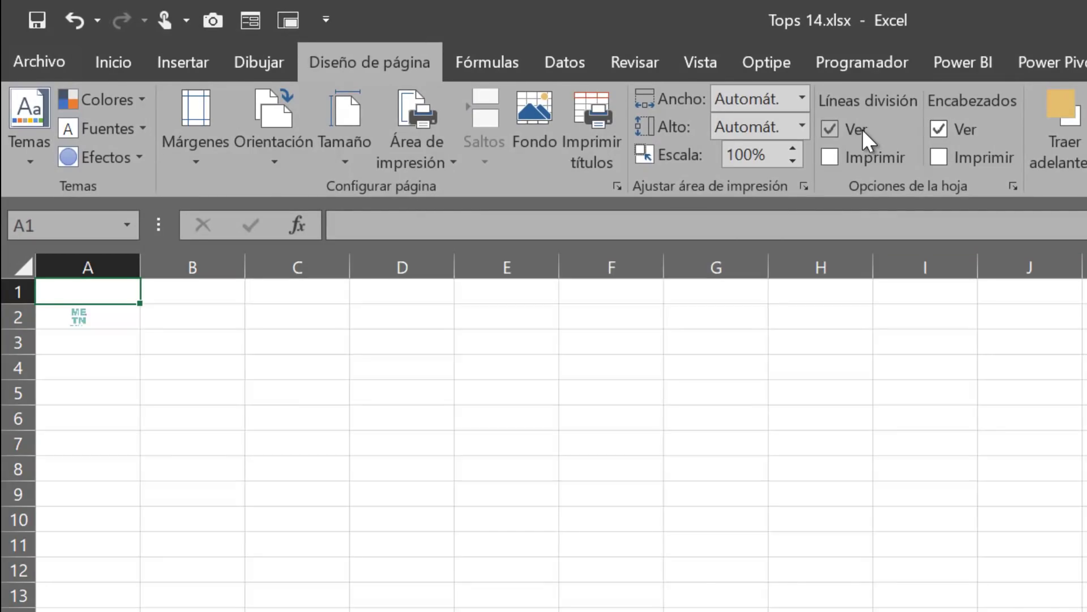
left_click(862, 128)
left_click(862, 128)
Step: Apply the white theme colour as fill to all cells, leaving cell A1 selected
left_click(18, 267)
left_click(111, 63)
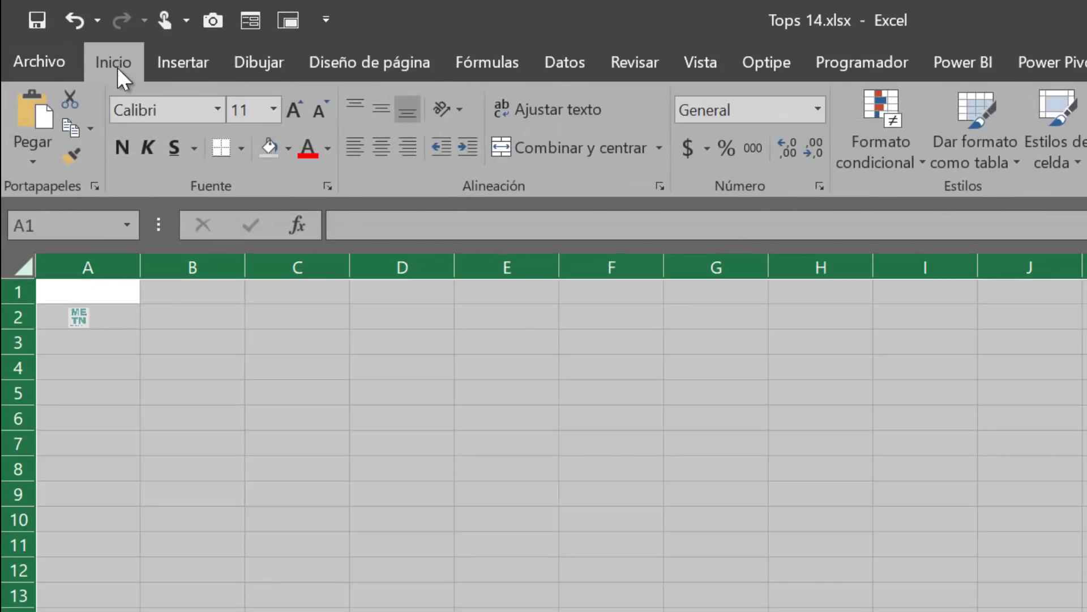
left_click(287, 149)
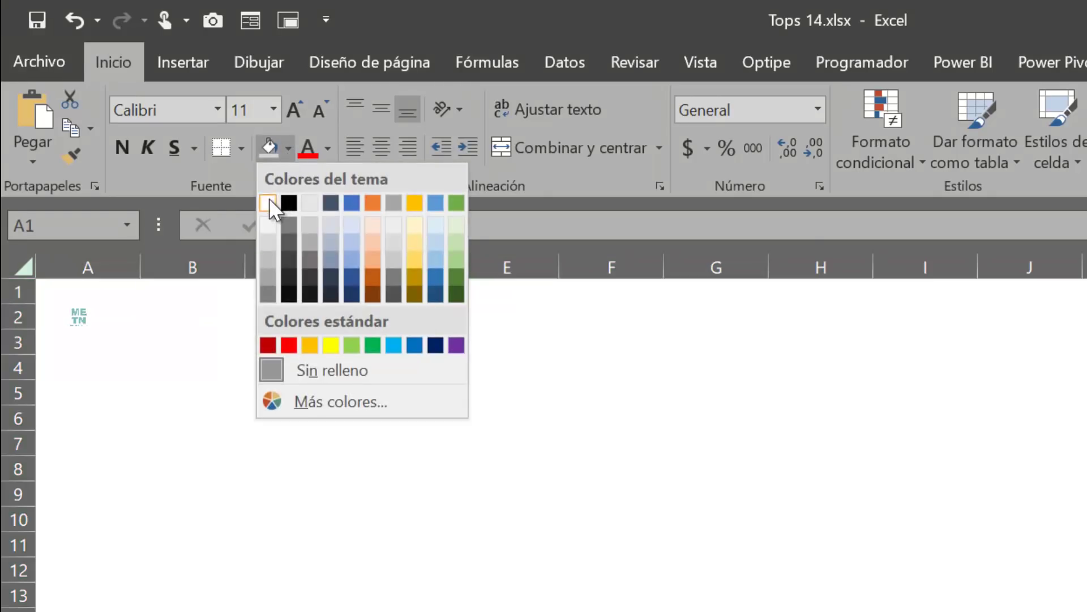
left_click(271, 202)
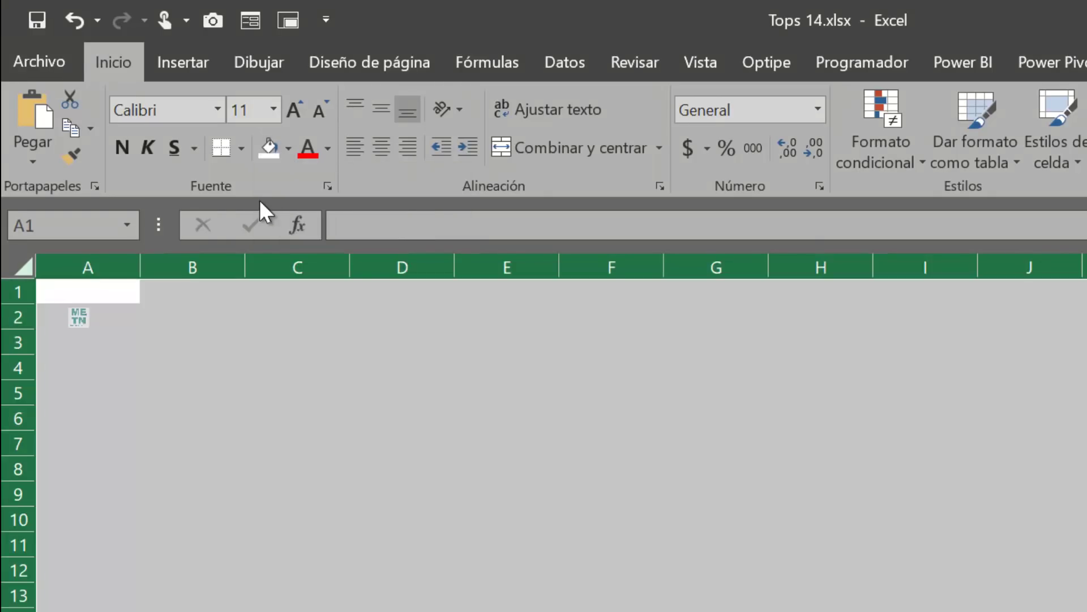
left_click(90, 293)
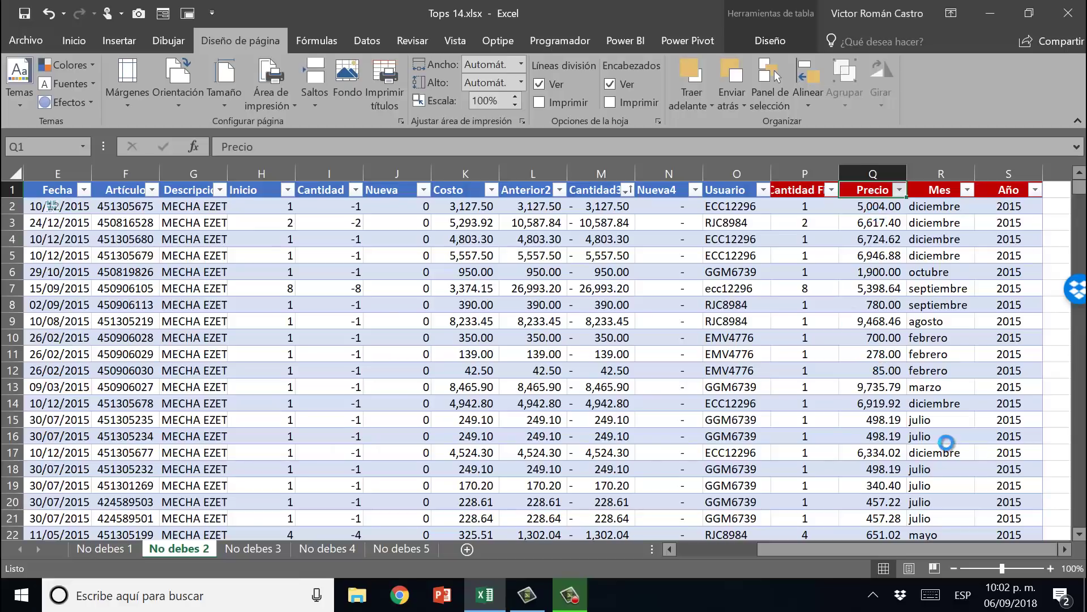
Step: Filter the Precio column to exclude its three highest values, keeping every other value
key("alt+Down")
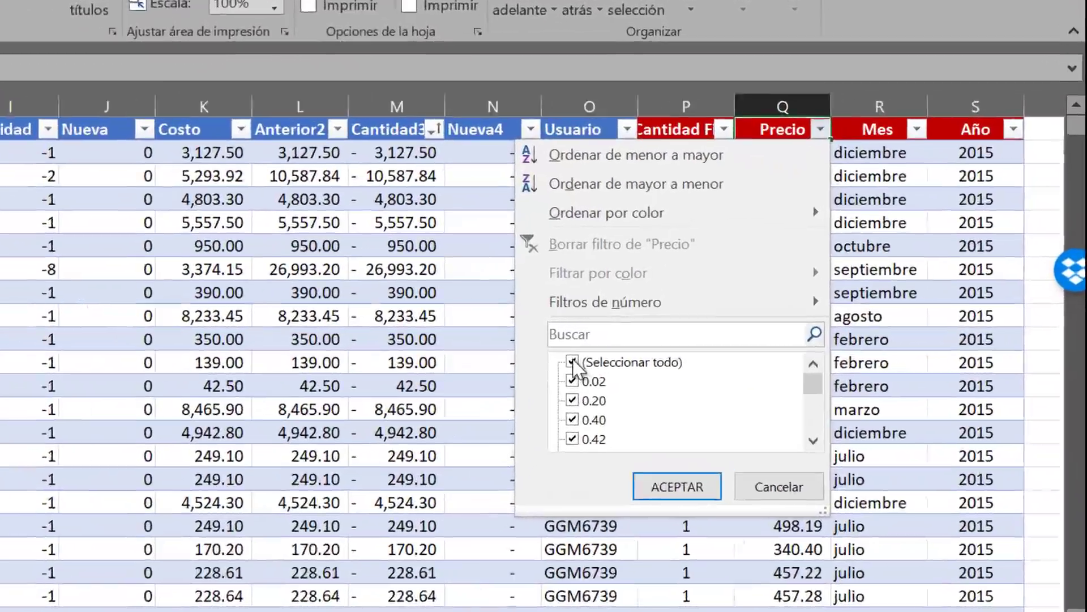
left_click(743, 354)
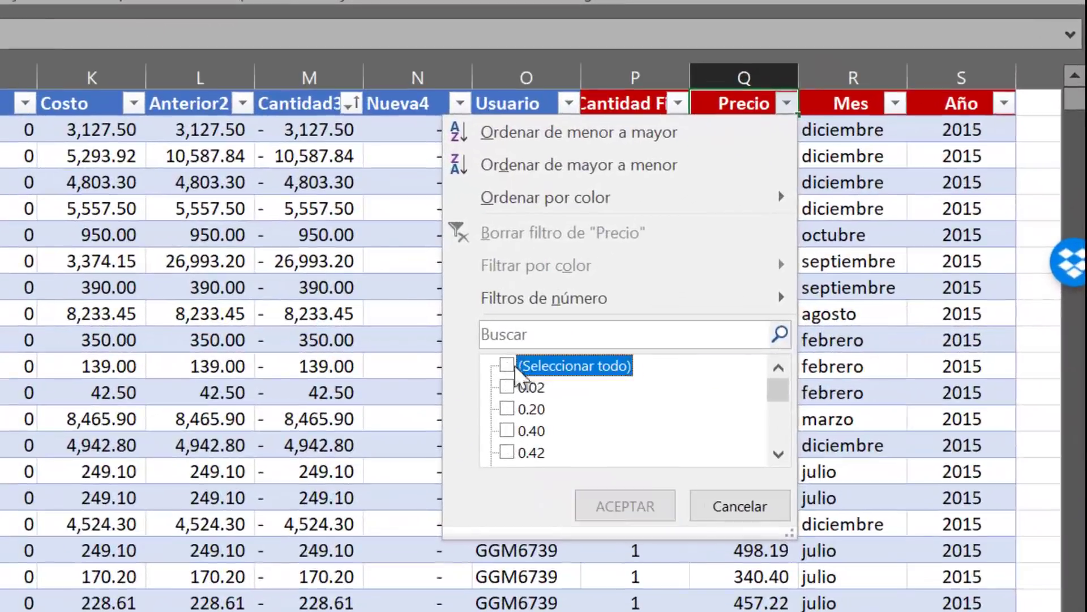
left_click(541, 369)
left_click_drag(780, 385, 781, 436)
left_click(551, 403)
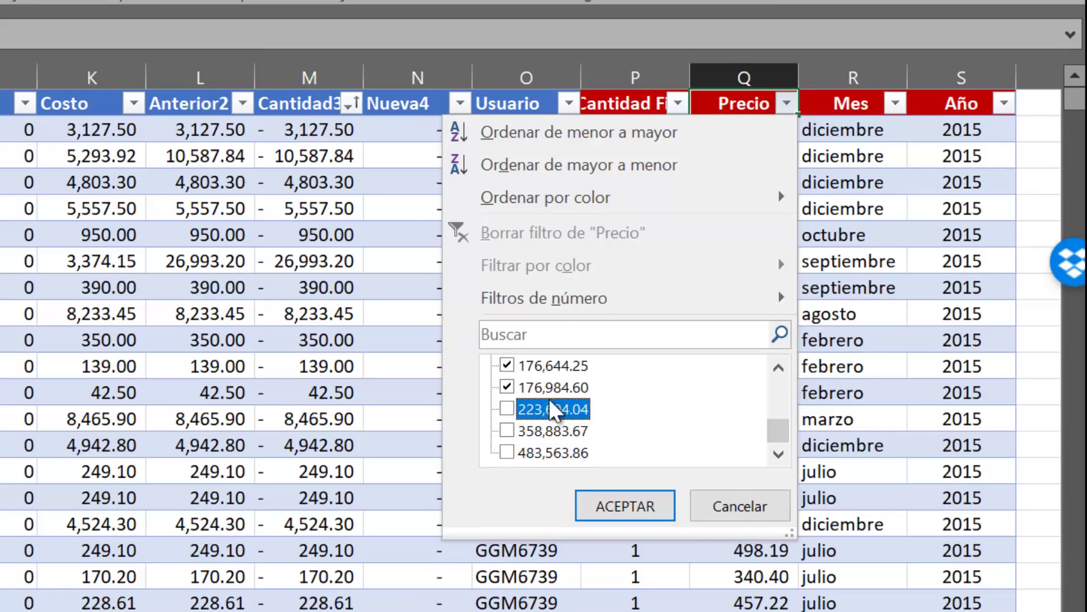
left_click(623, 498)
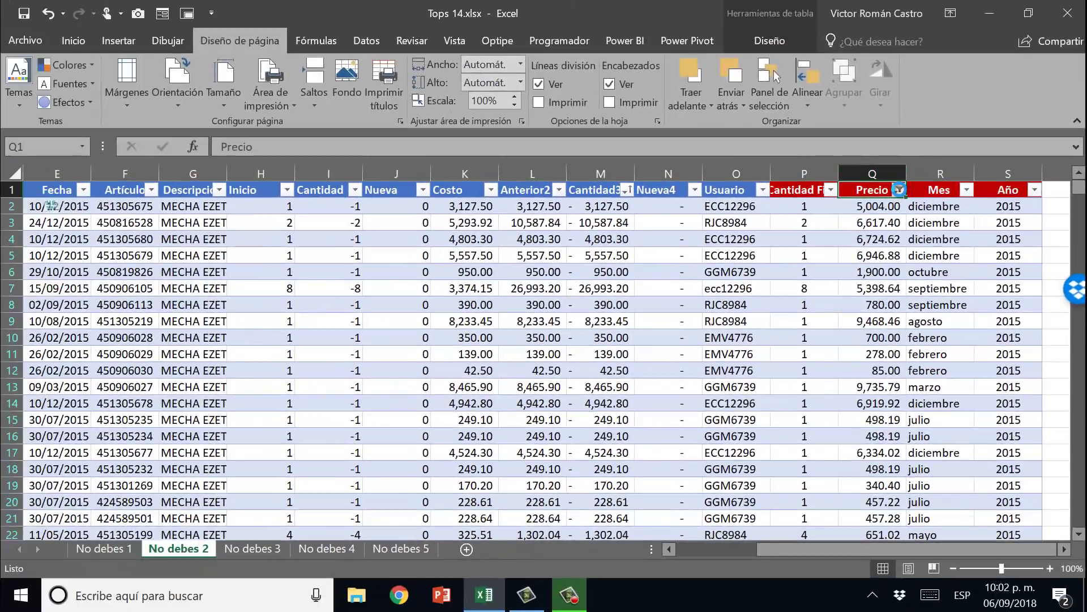
Step: Clear the Precio column's filter by including all values again
left_click(899, 190)
left_click(722, 351)
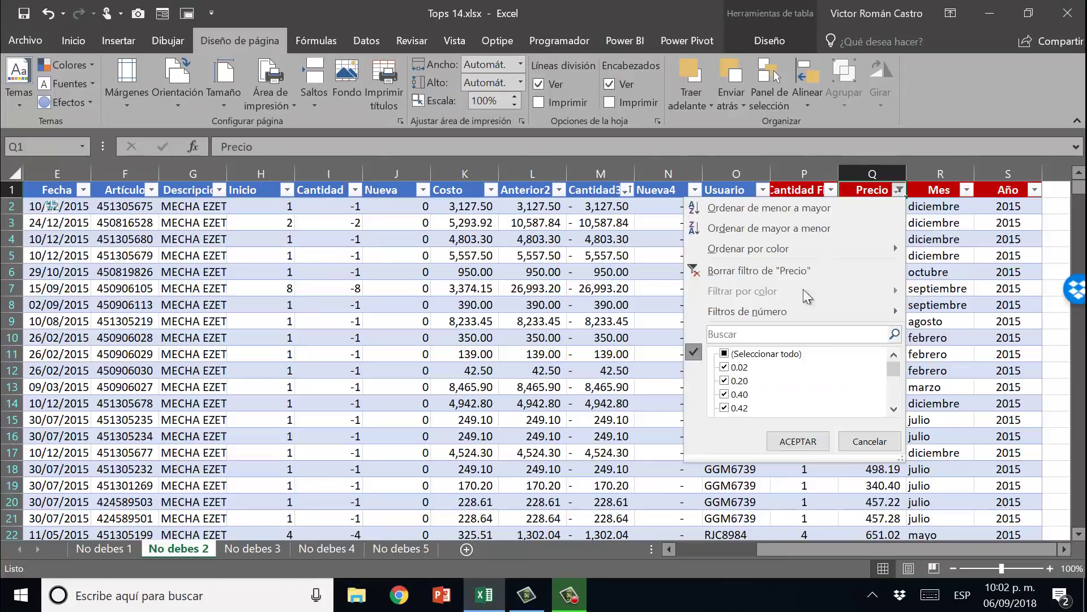
left_click(793, 441)
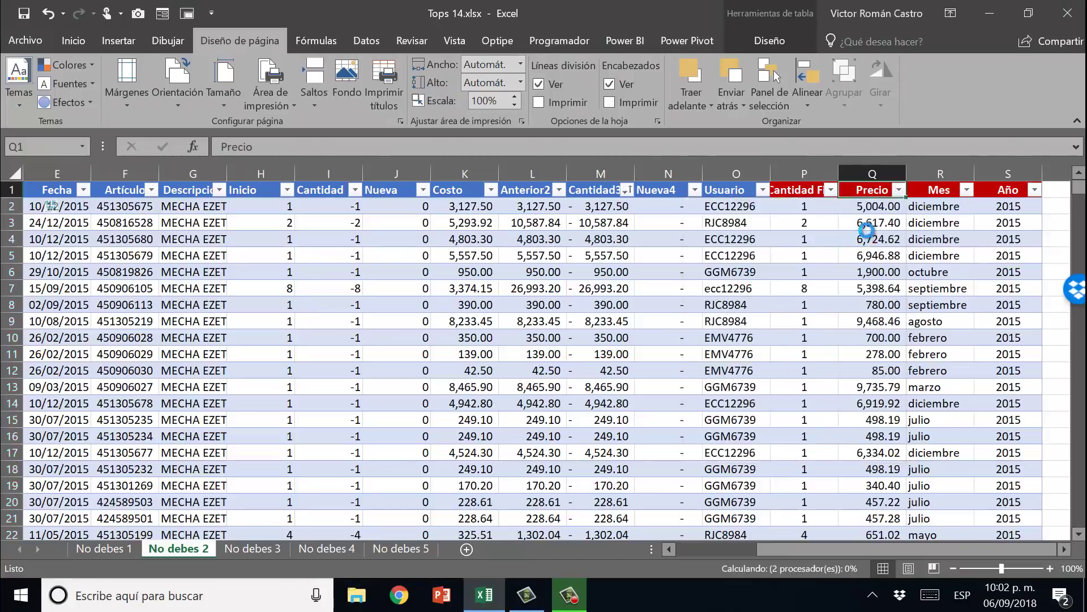
Step: Inspect the formula in the last cell of the Precio column without changing it
left_click(869, 226)
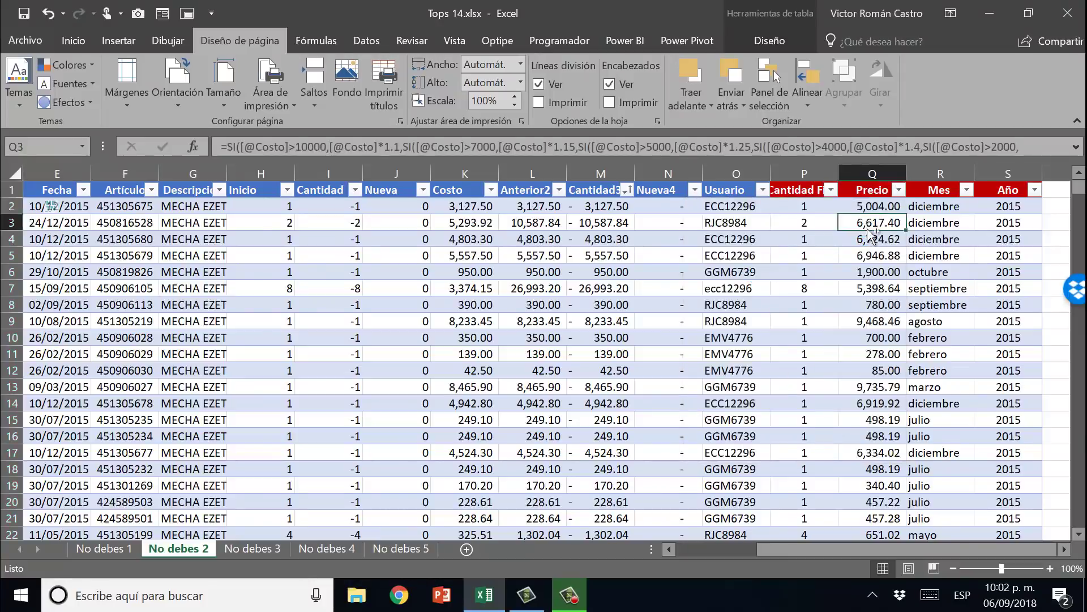
key("ctrl+Down")
key("F2")
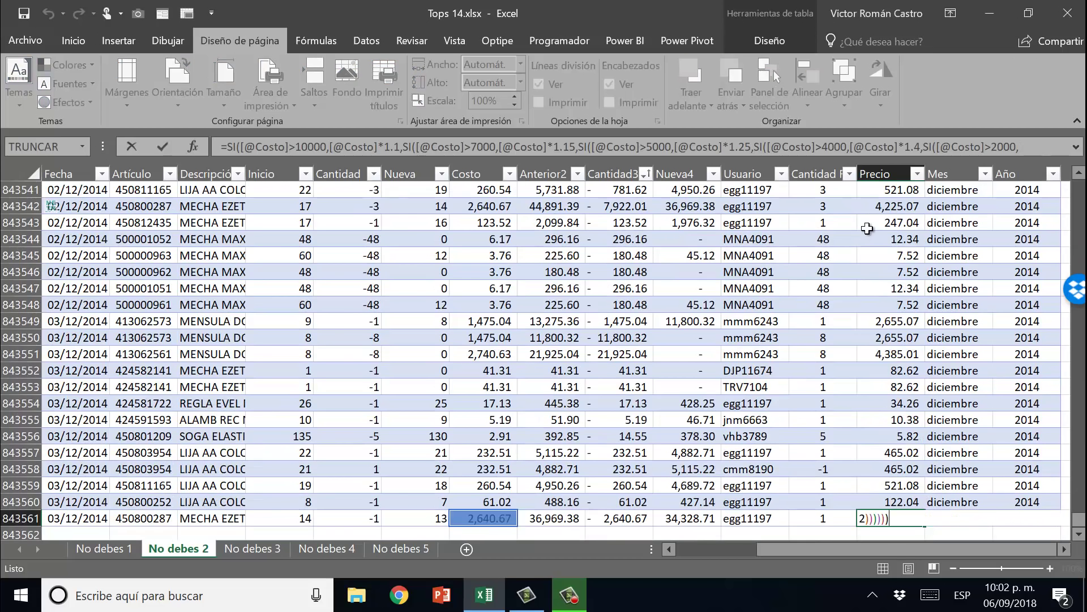
key("Escape")
Step: Inspect the Precio formulas in rows 843543 and 843544, and return to the start of the table
key("Up")
key("Up")
key("Up")
key("Up")
key("Up")
key("Up")
key("Up")
key("Up")
key("Up")
key("Up")
key("Up")
key("Up")
key("Up")
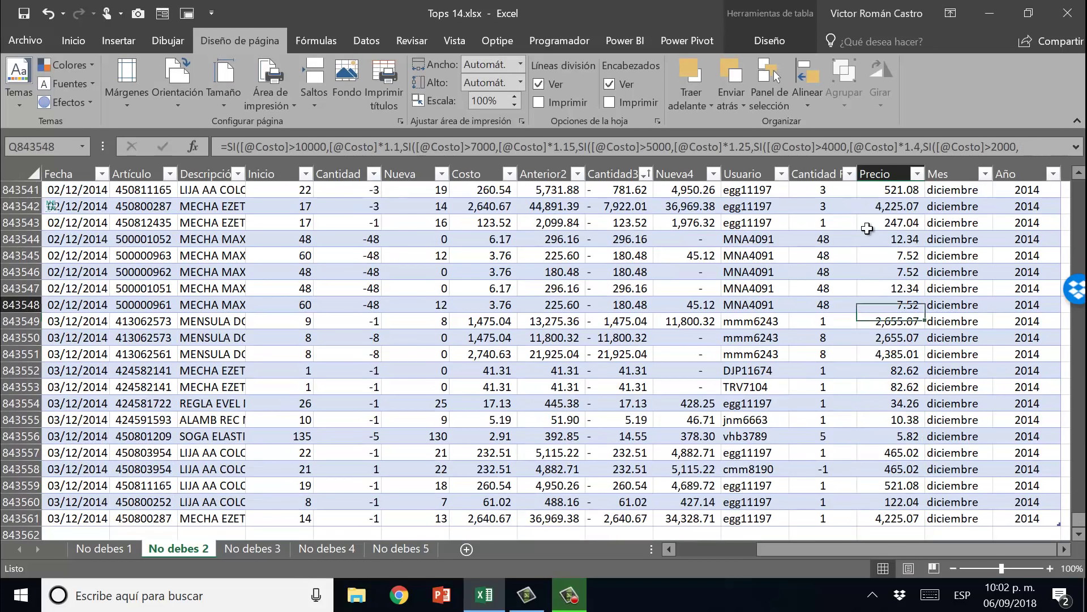
double_click(867, 228)
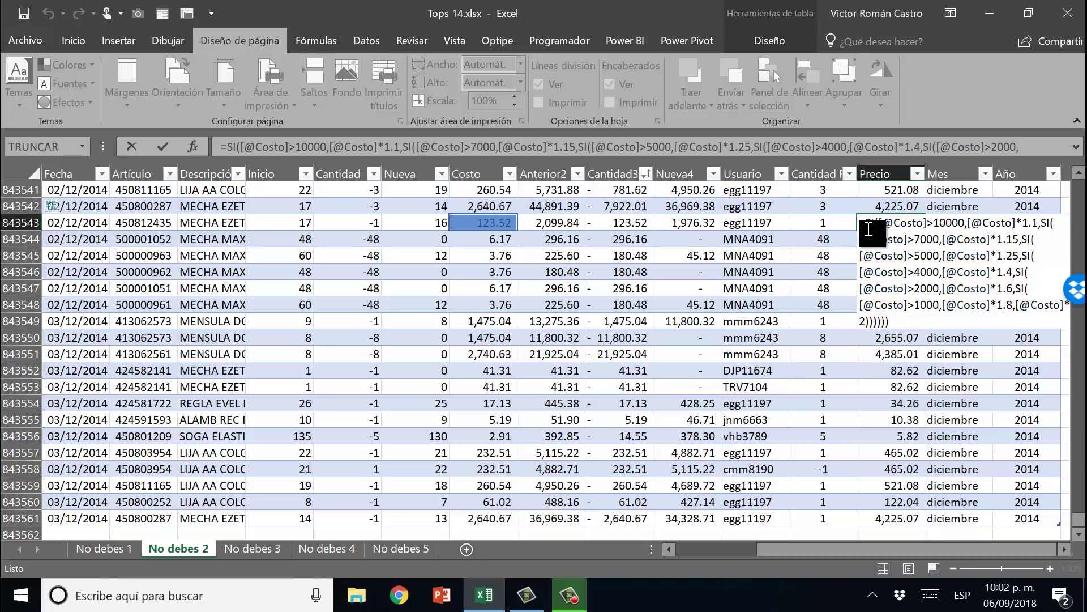
key("Return")
double_click(867, 232)
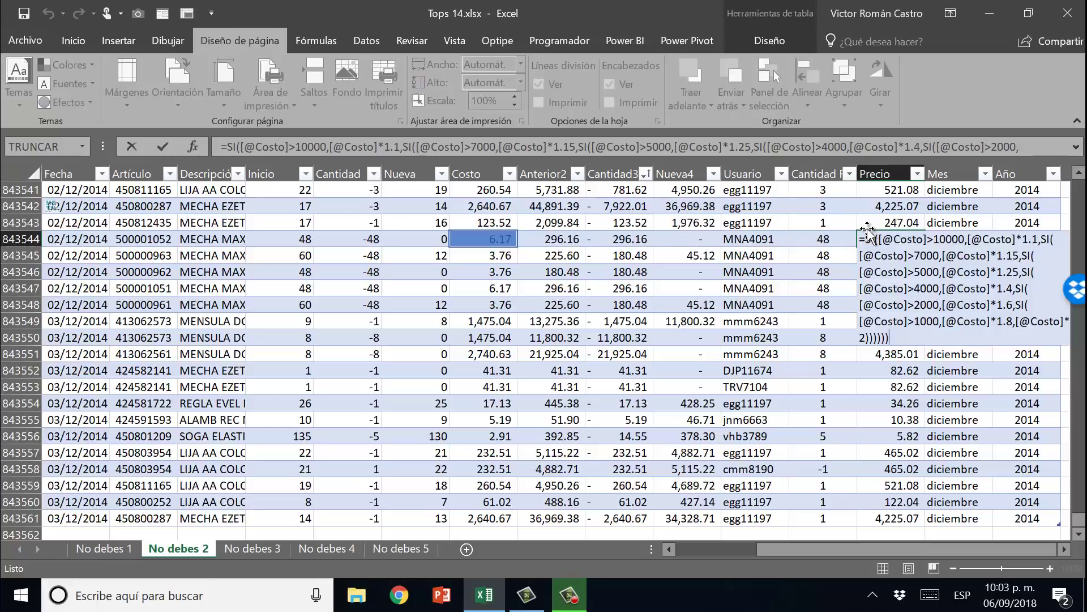
key("Return")
key("ctrl+Up")
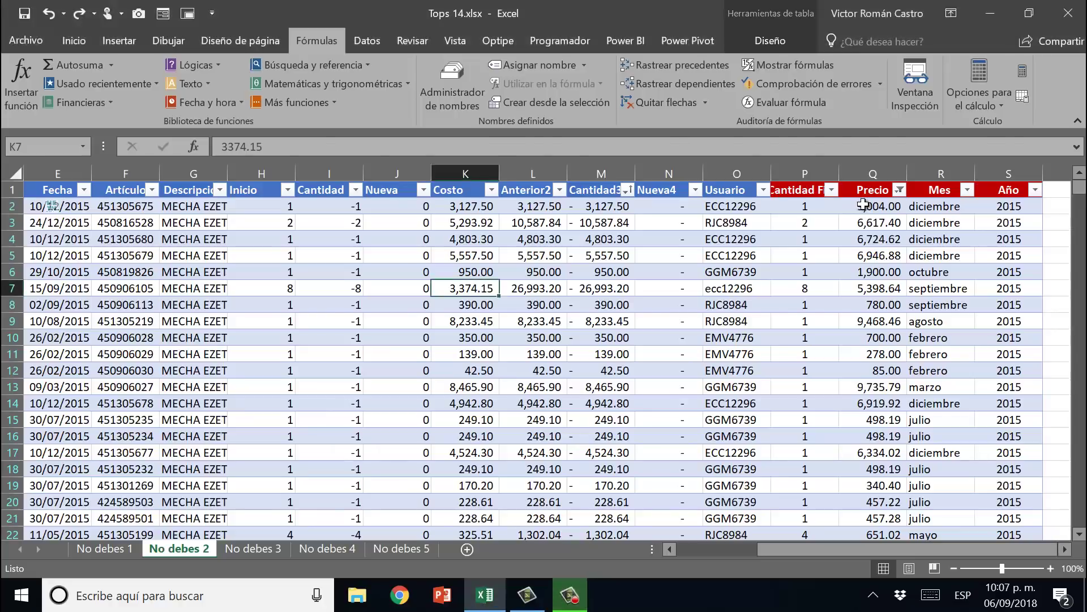
Step: Examine the nested SI formula in Precio cell Q2, leaving it as is
left_click(867, 204)
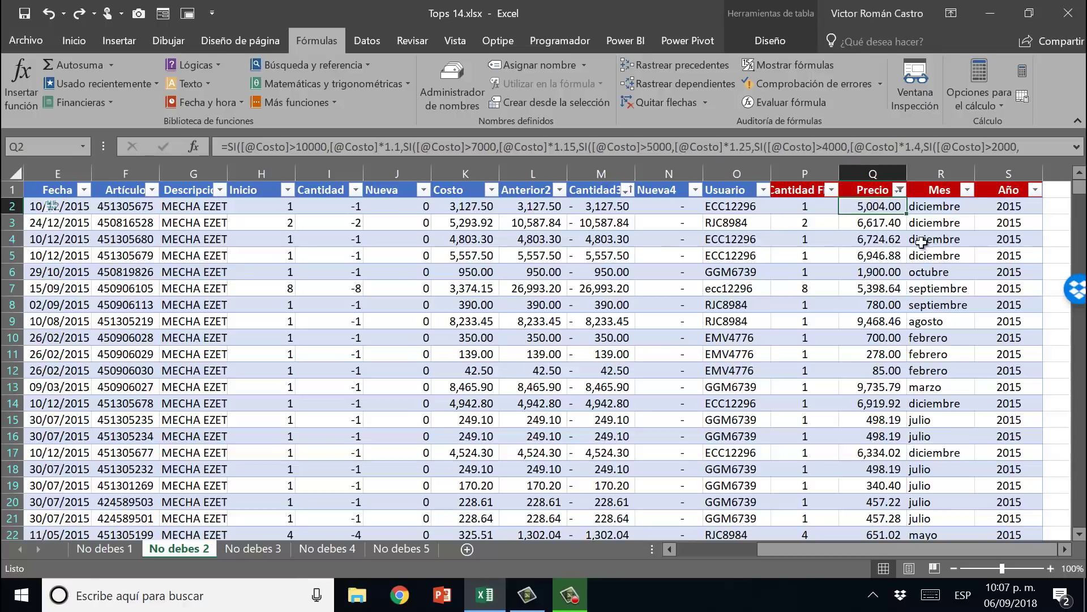
key("F2")
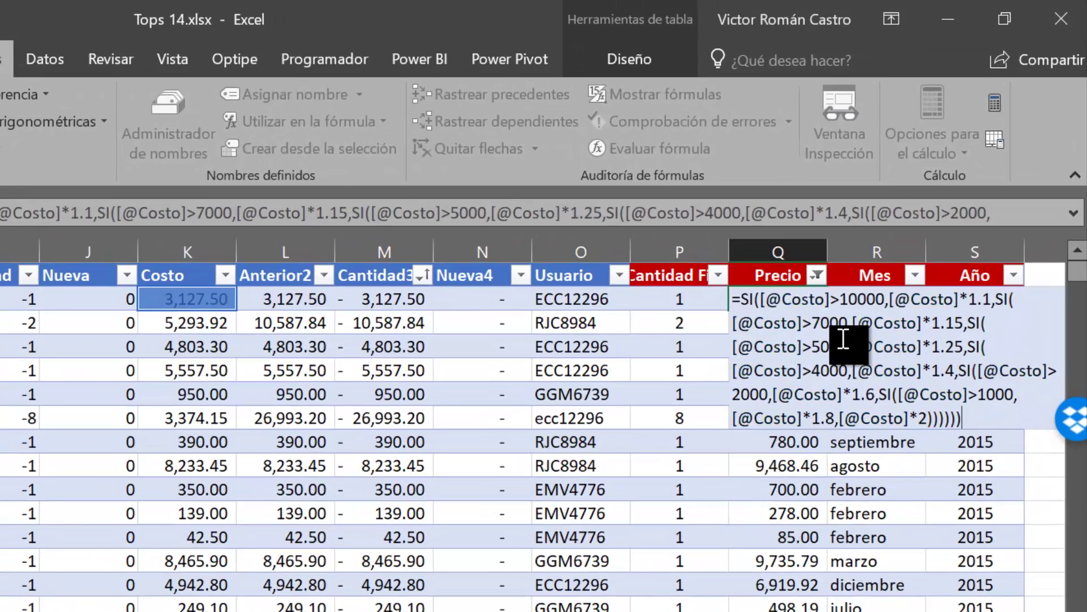
key("Return")
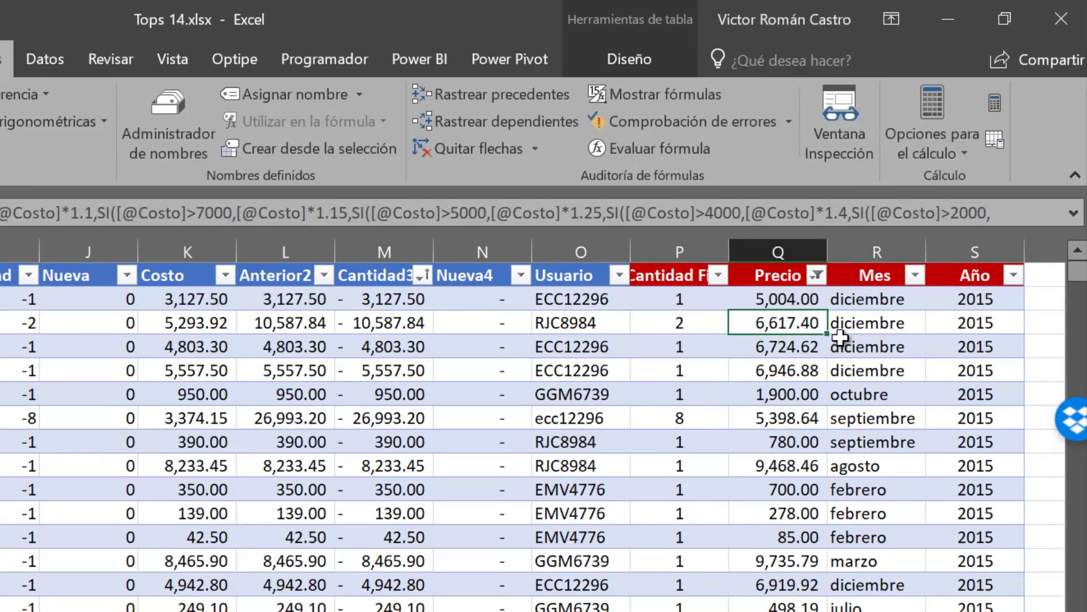
Step: Set the Costo in cell K2 to 1 and check the Precio in Q2
left_click(187, 303)
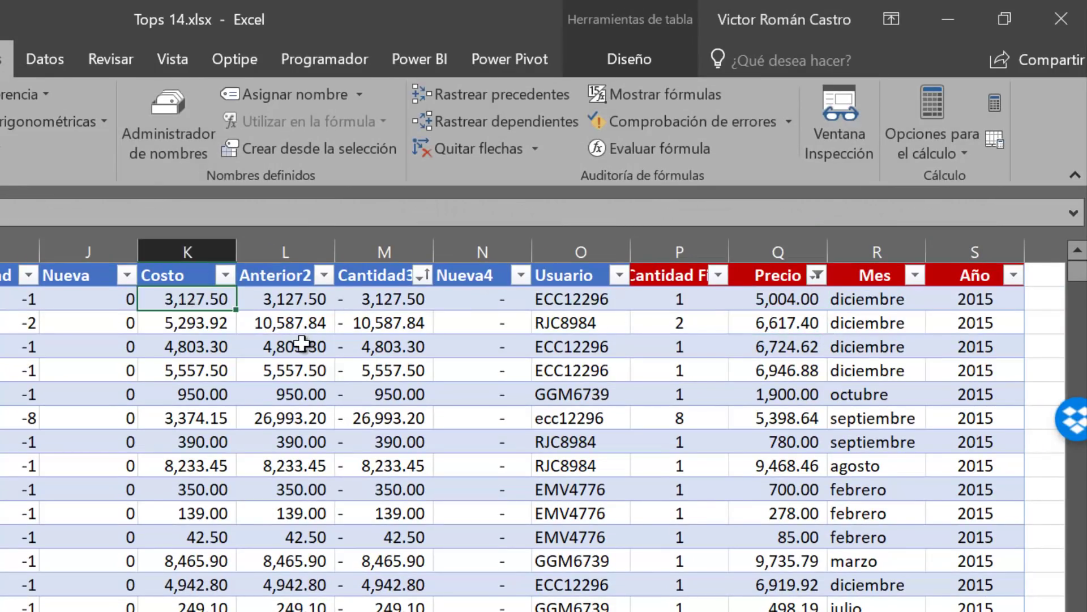
type("1")
key("Return")
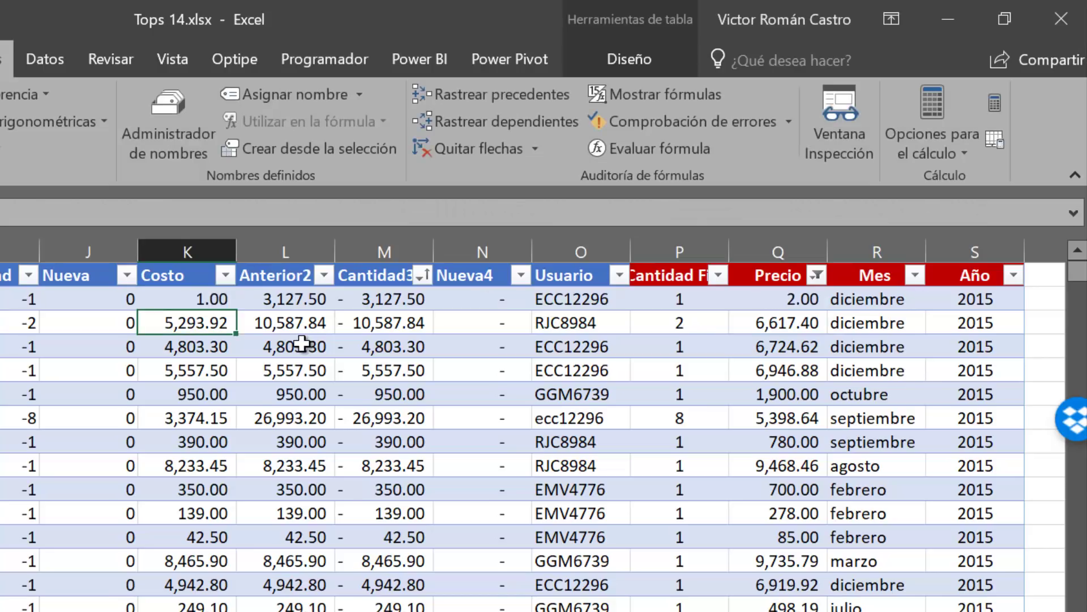
key("Up")
key("Right")
key("Right")
key("Right")
key("Right")
key("Right")
key("Right")
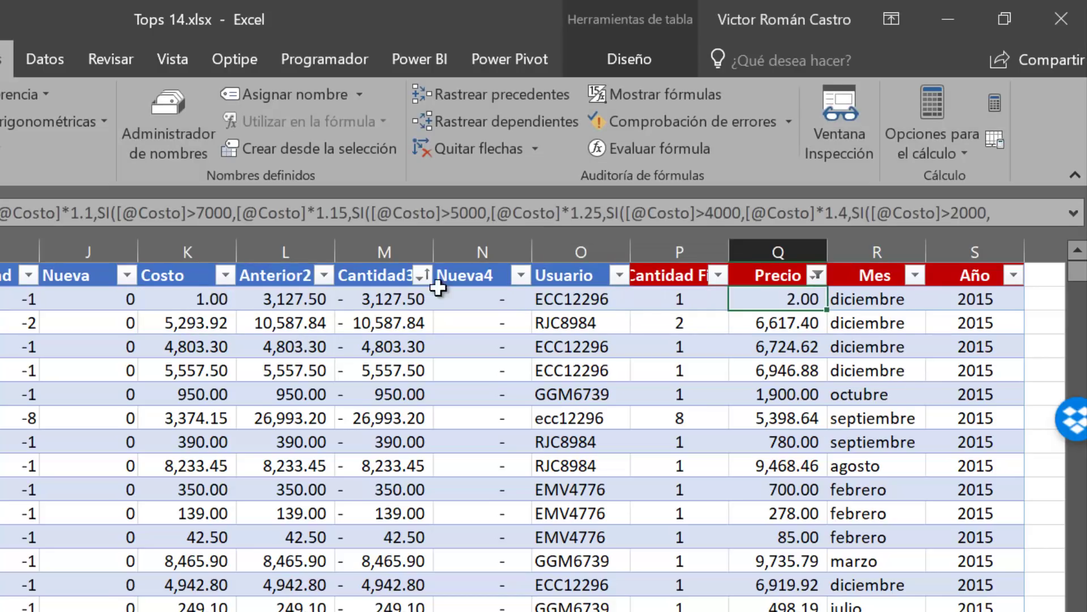
Step: Set the workbook's calculation mode to Manual
left_click(923, 158)
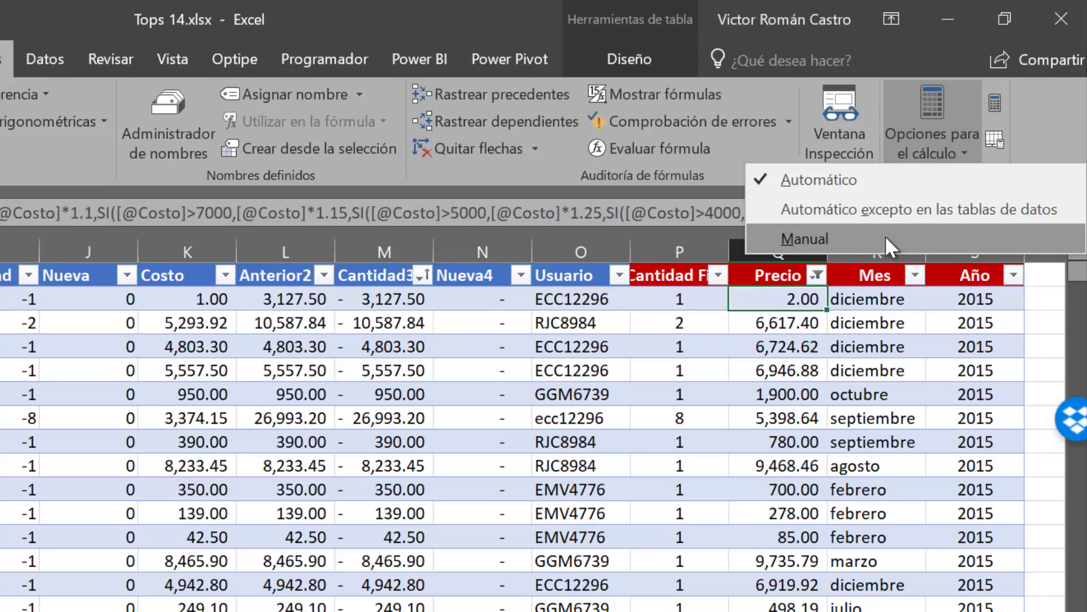
left_click(853, 235)
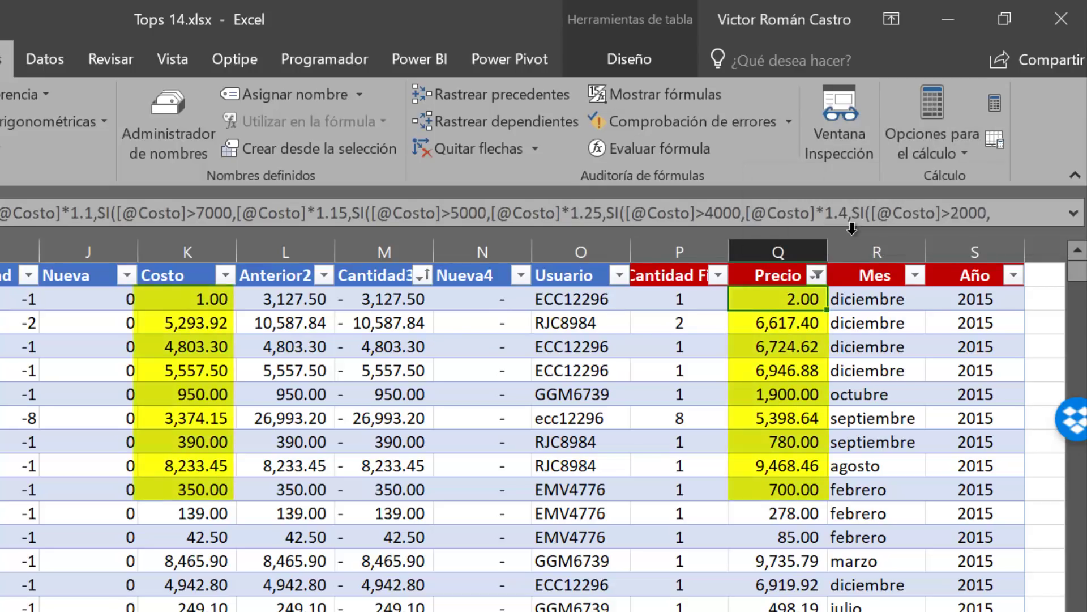
Step: Set the Costo in cells K3, K4 and K6 to 1
left_click(220, 326)
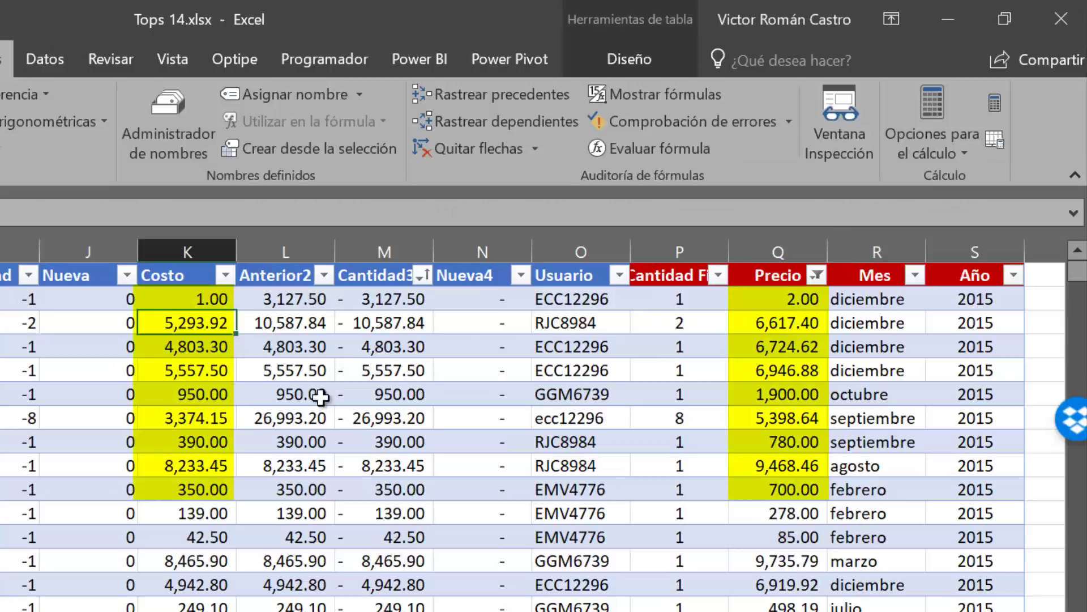
type("1")
key("Return")
type("1")
key("Return")
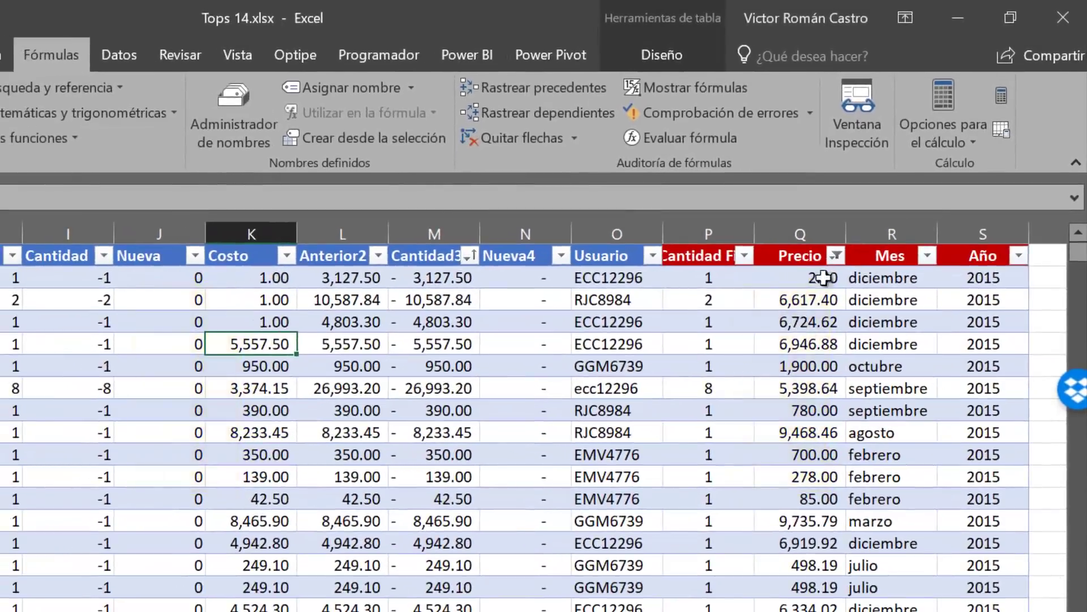
left_click(272, 369)
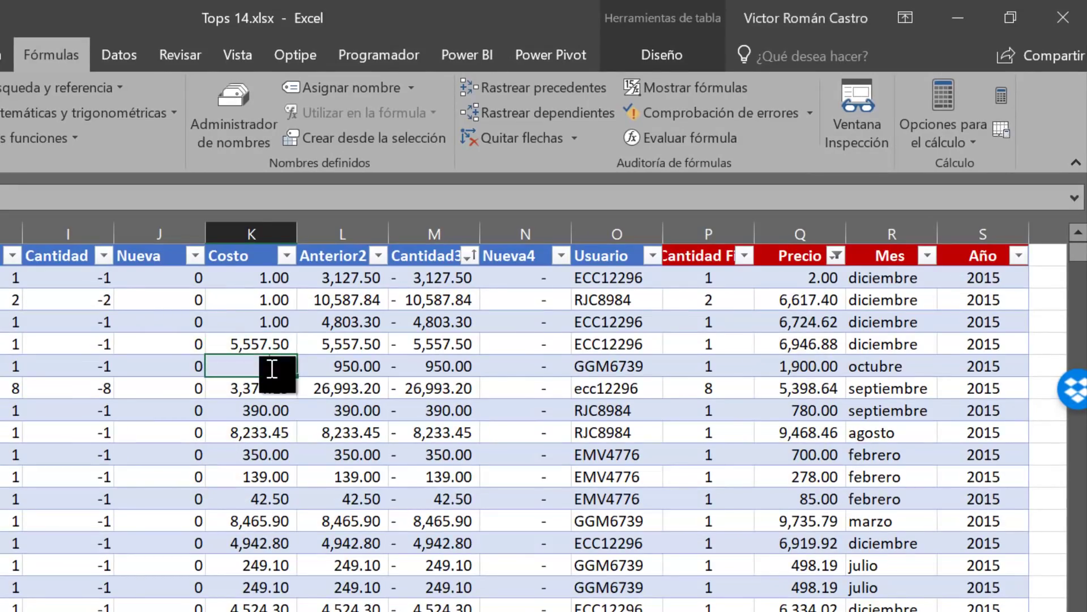
type("1")
key("ctrl+Return")
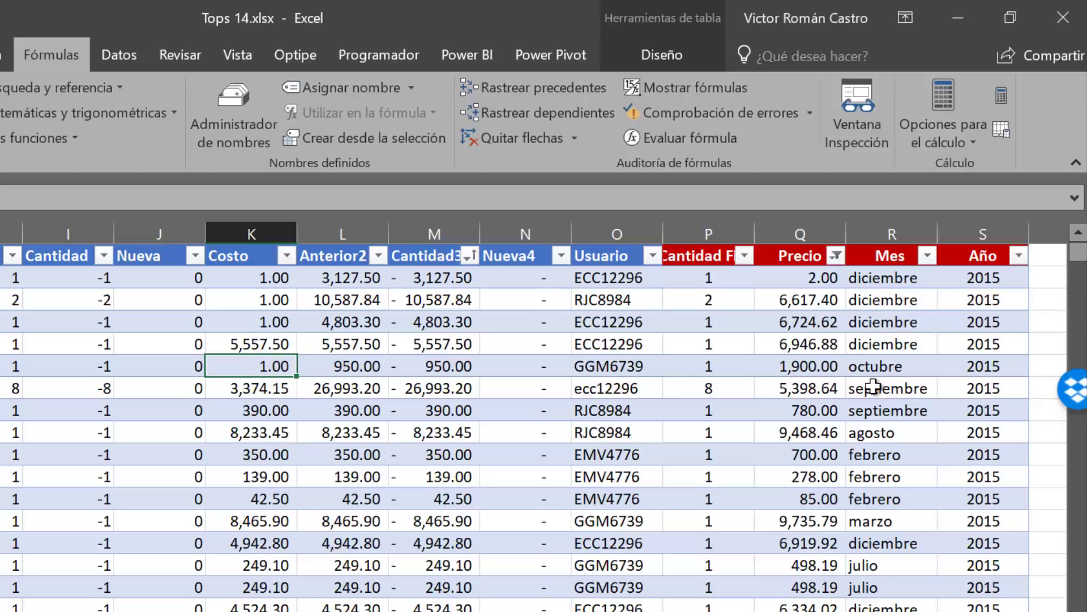
Step: Set the calculation mode to Automático and change the Costo in K6 and K2 to 15, K3 to 20 and K4 to 30
left_click(956, 144)
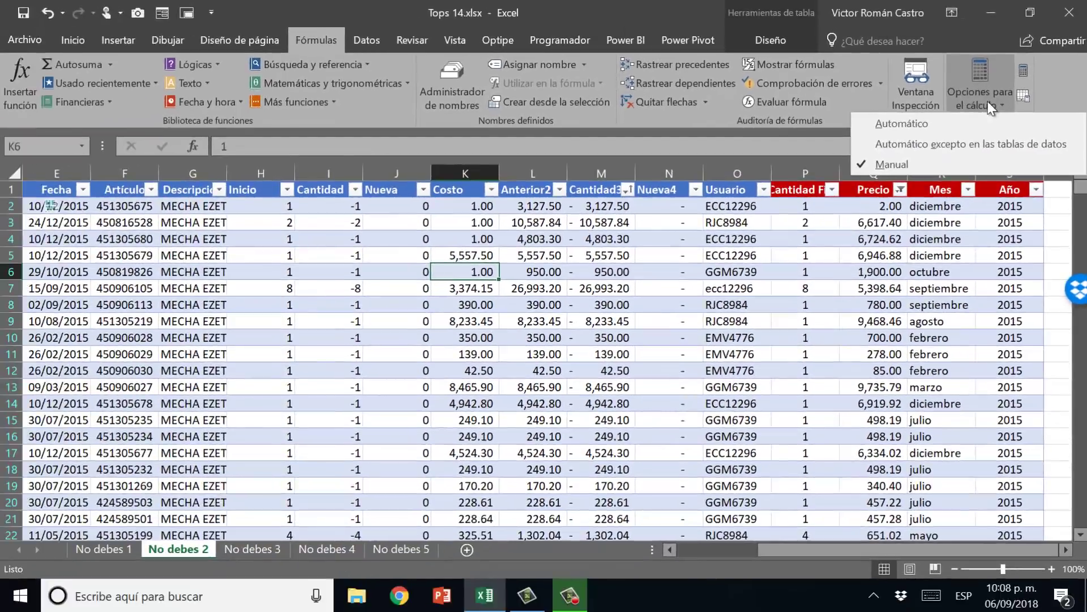
left_click(952, 119)
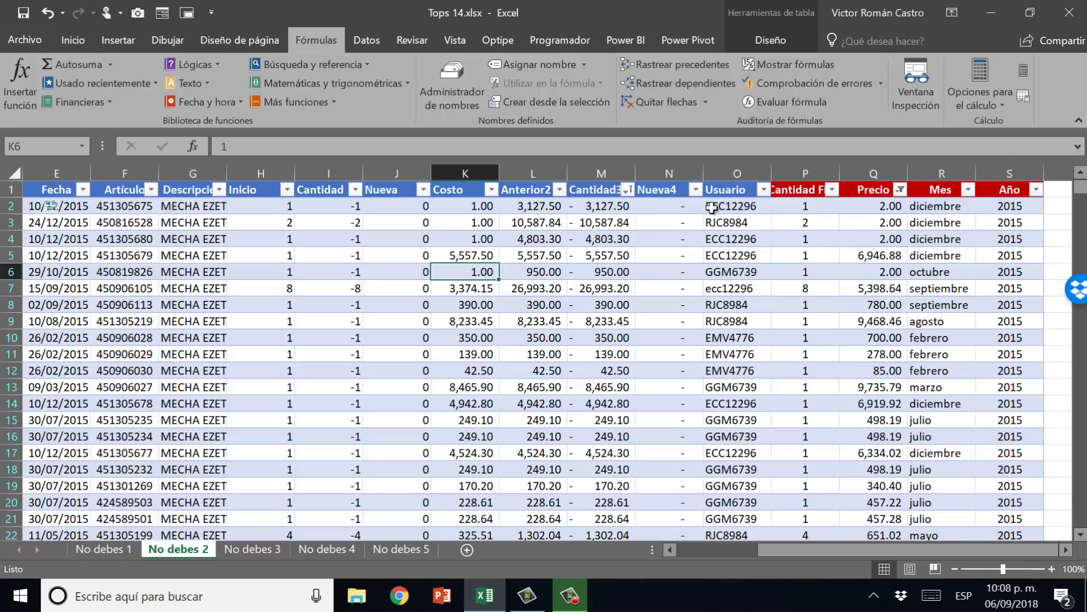
type("15")
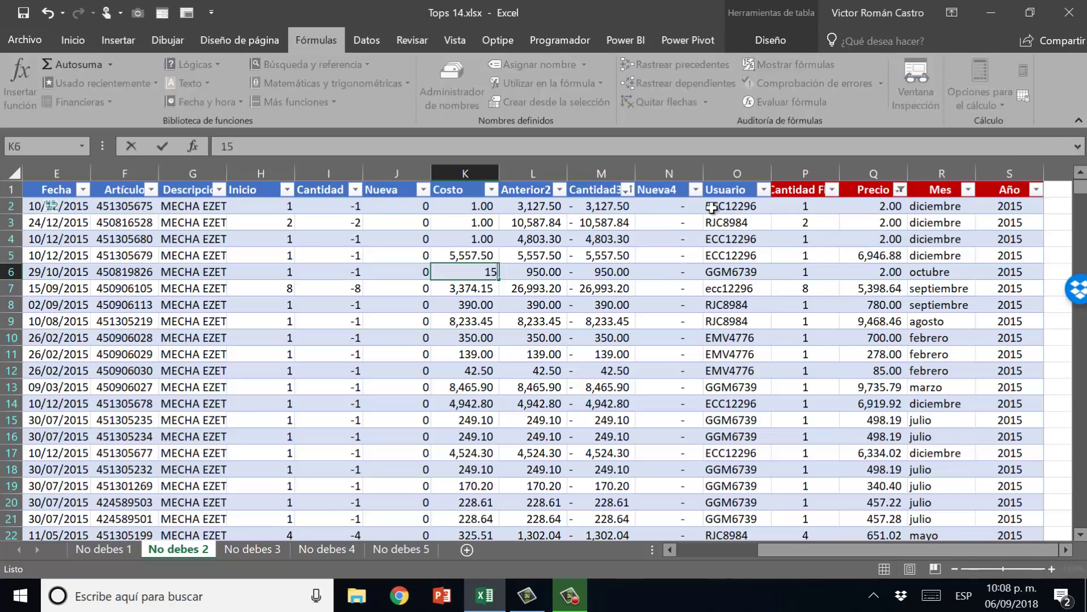
key("Return")
key("Up")
key("Up")
key("Up")
key("Up")
key("Up")
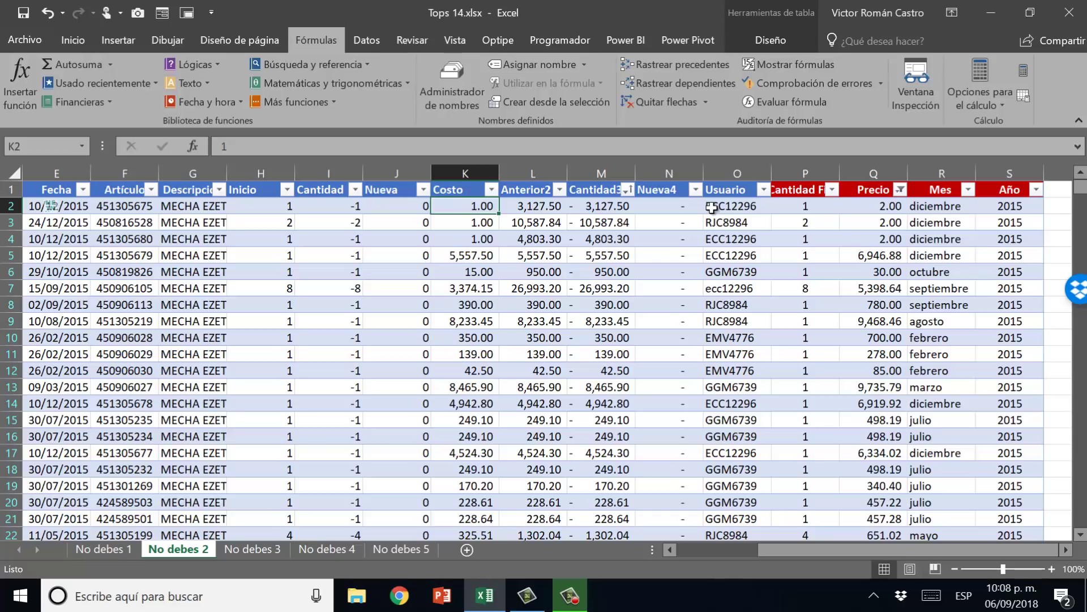
type("15")
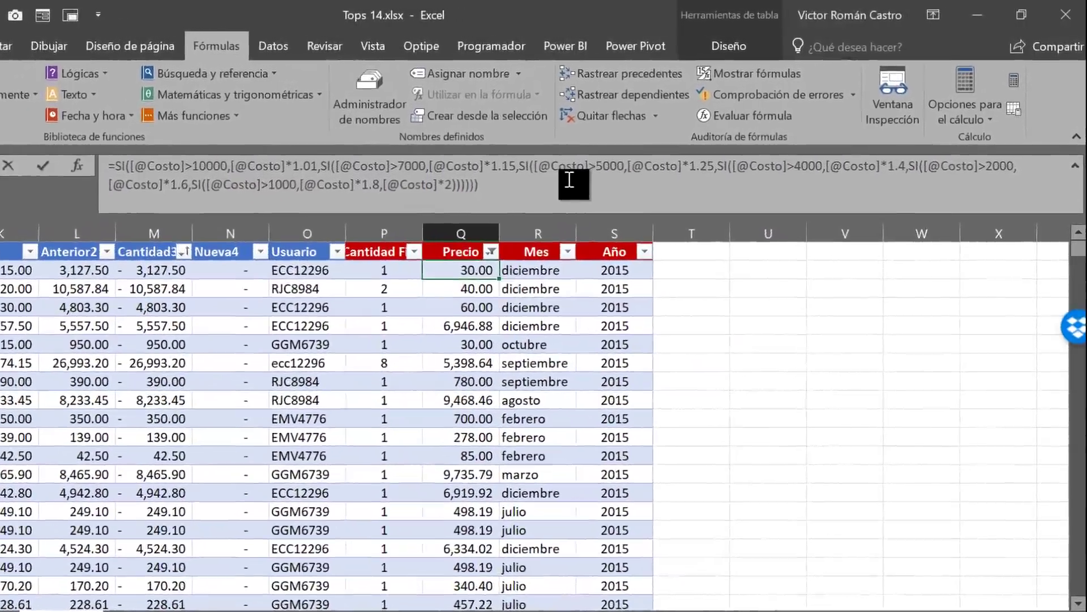
Step: Examine the hard-coded multipliers in the nested SI formula of Precio cell Q2, leaving the formula as is
left_click(584, 175)
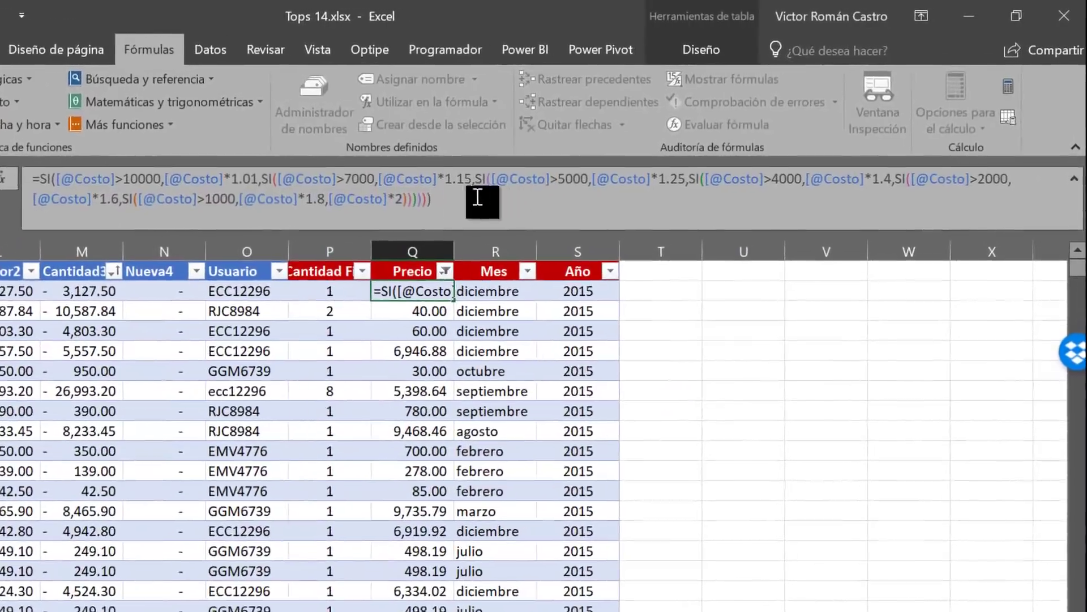
left_click_drag(477, 197, 14, 188)
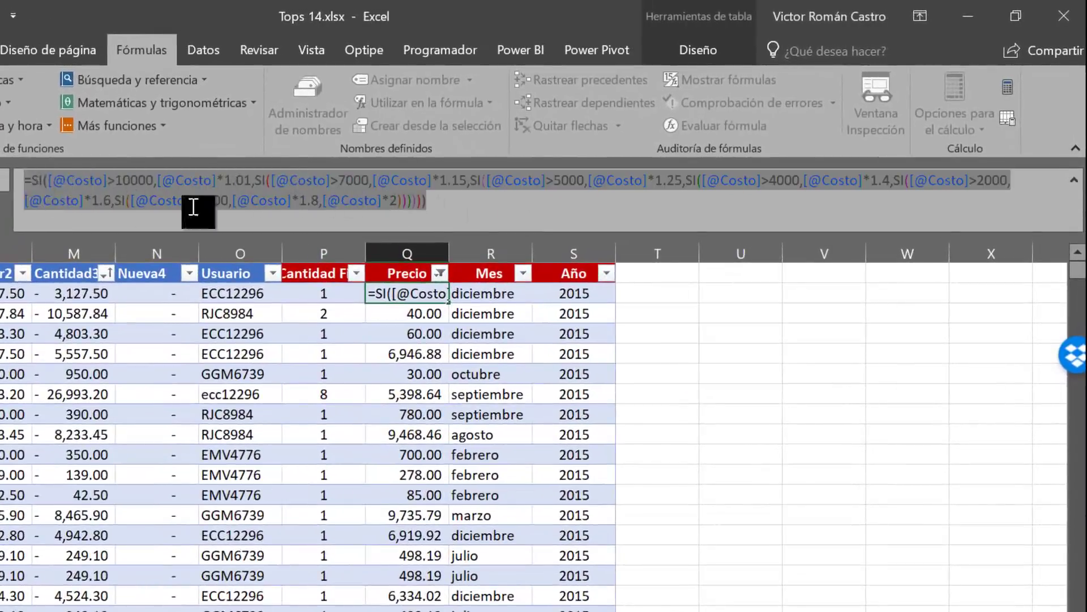
left_click(461, 202)
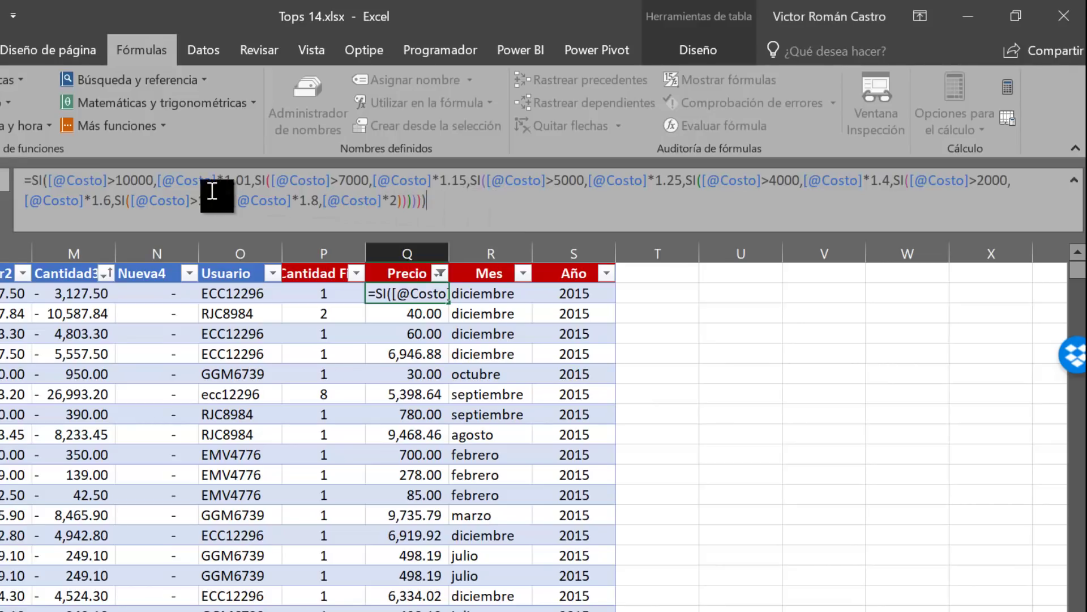
double_click(241, 180)
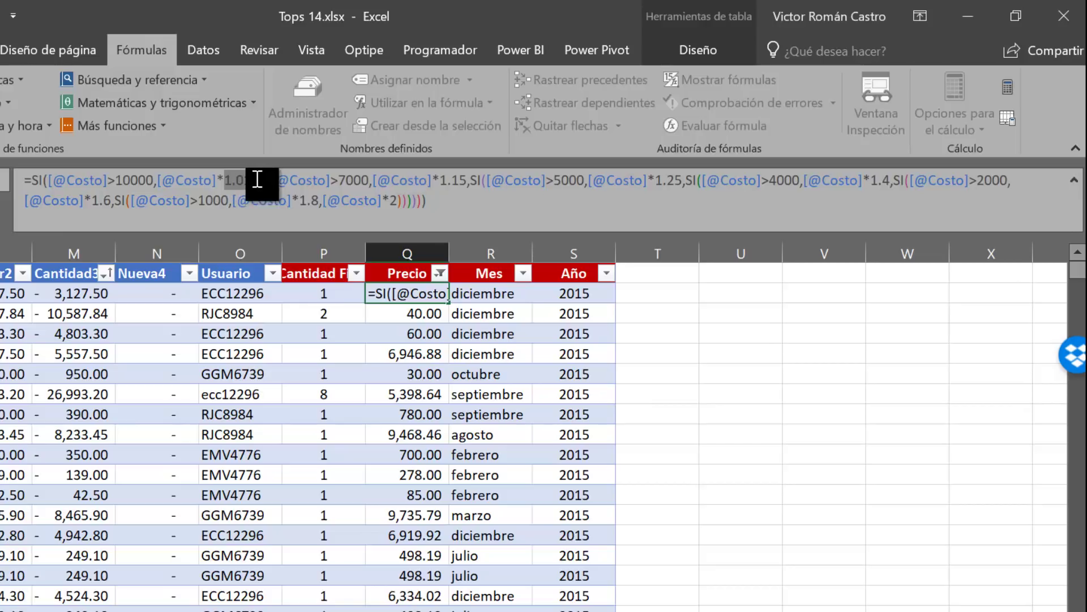
double_click(456, 180)
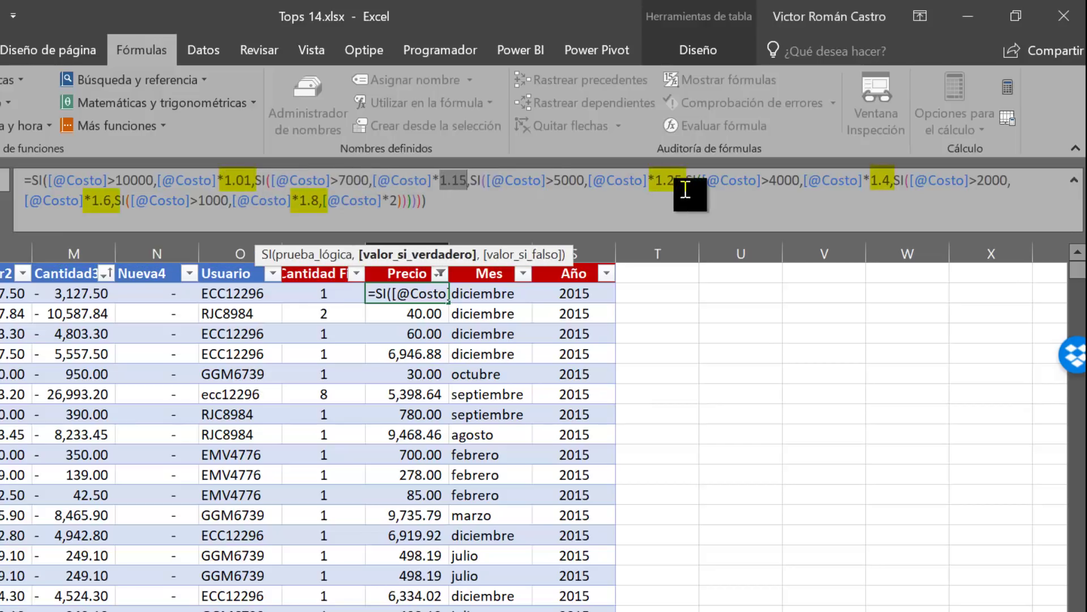
double_click(662, 180)
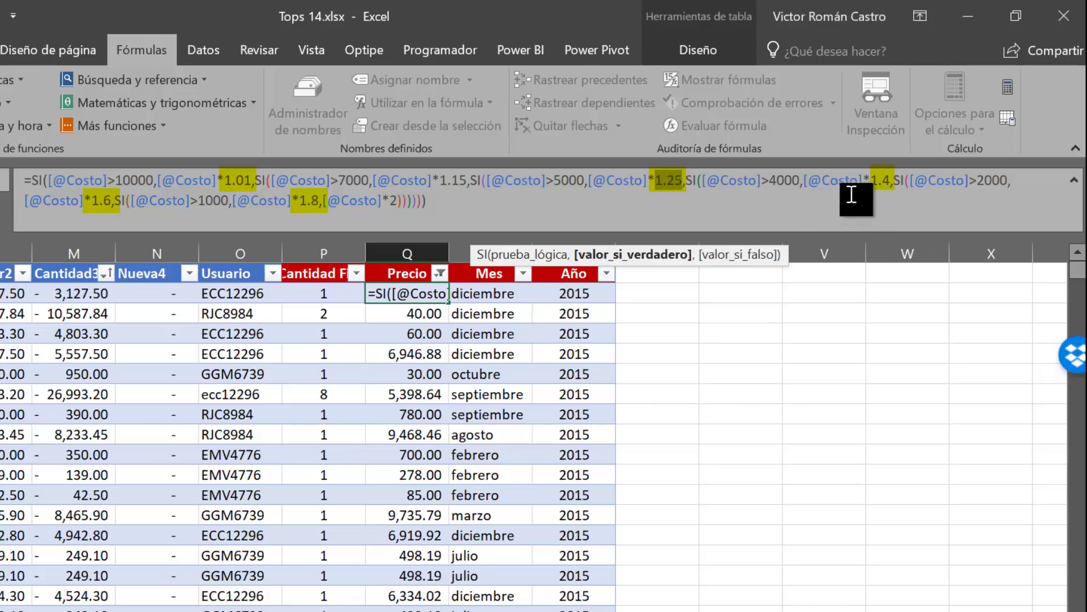
double_click(885, 180)
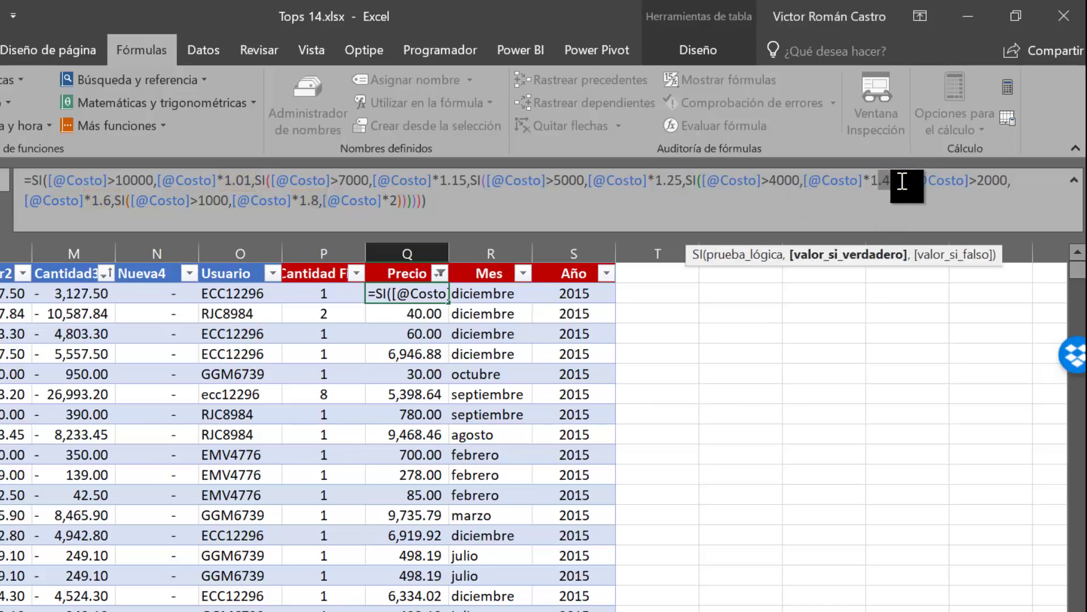
double_click(102, 200)
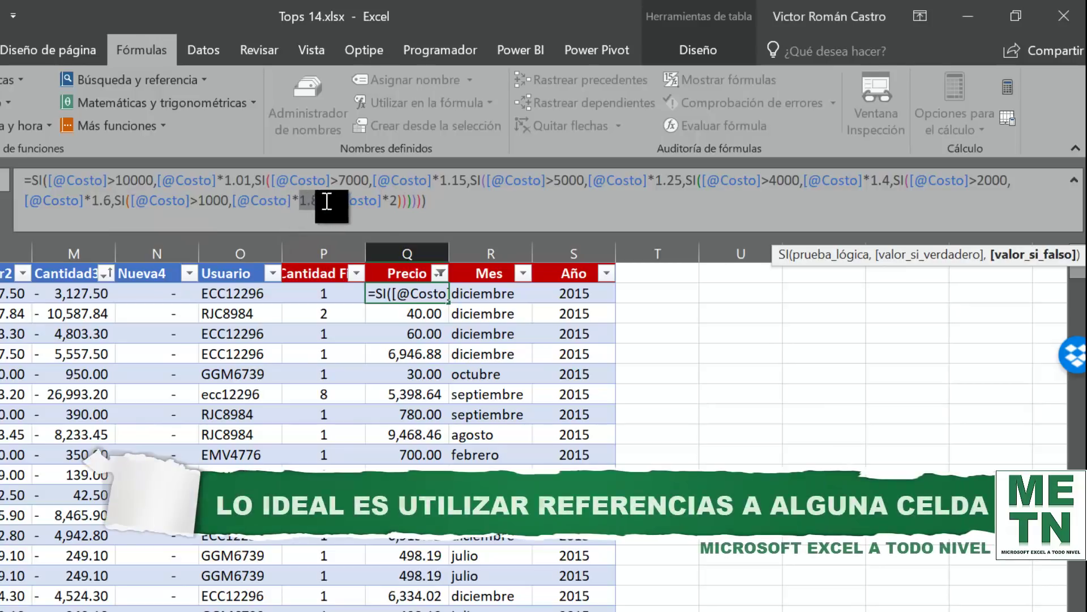
double_click(308, 201)
left_click(556, 205)
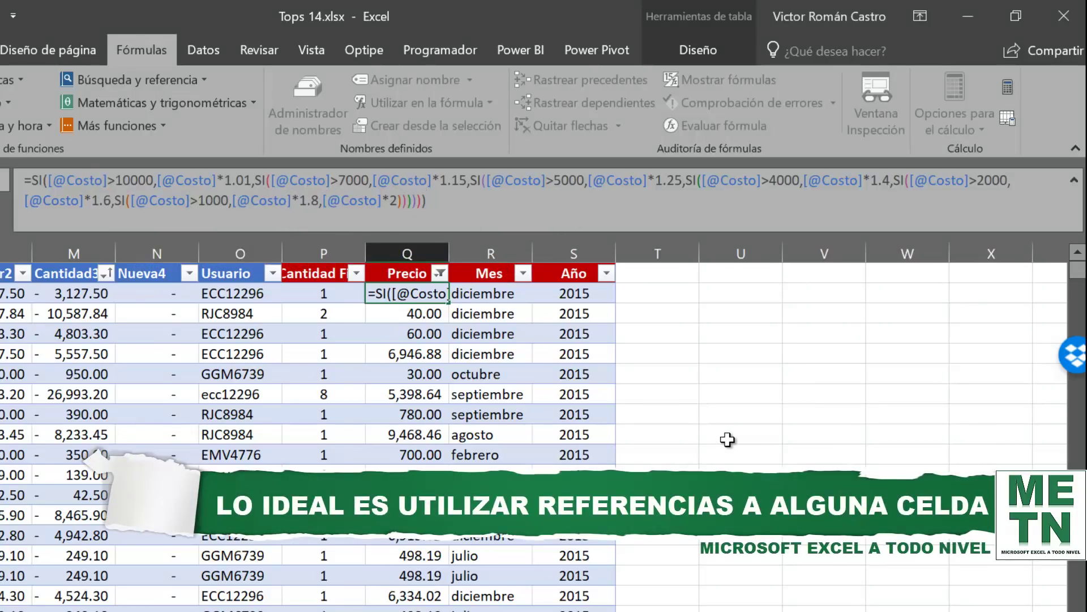
key("Return")
Step: Inspect the Precio formulas in cells Q3, Q5 and Q6 without changing them
key("F2")
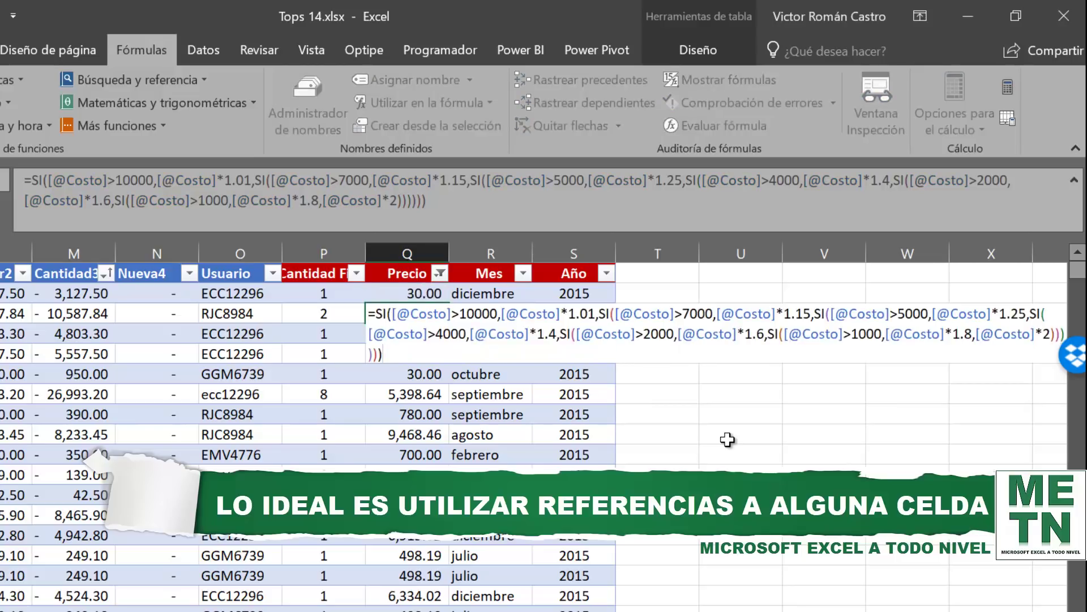
key("Return")
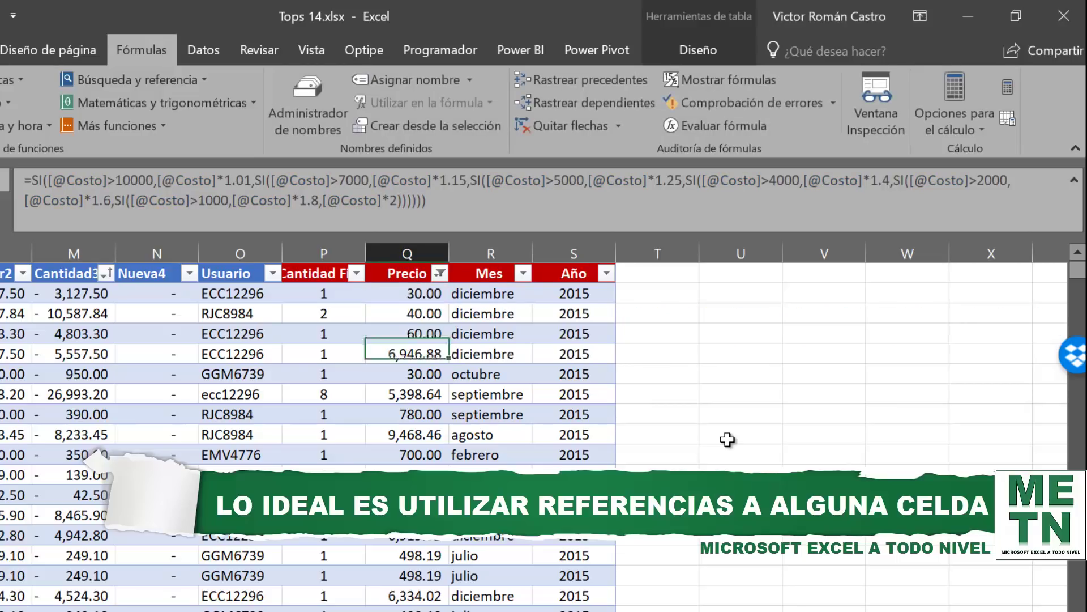
key("Down")
key("F2")
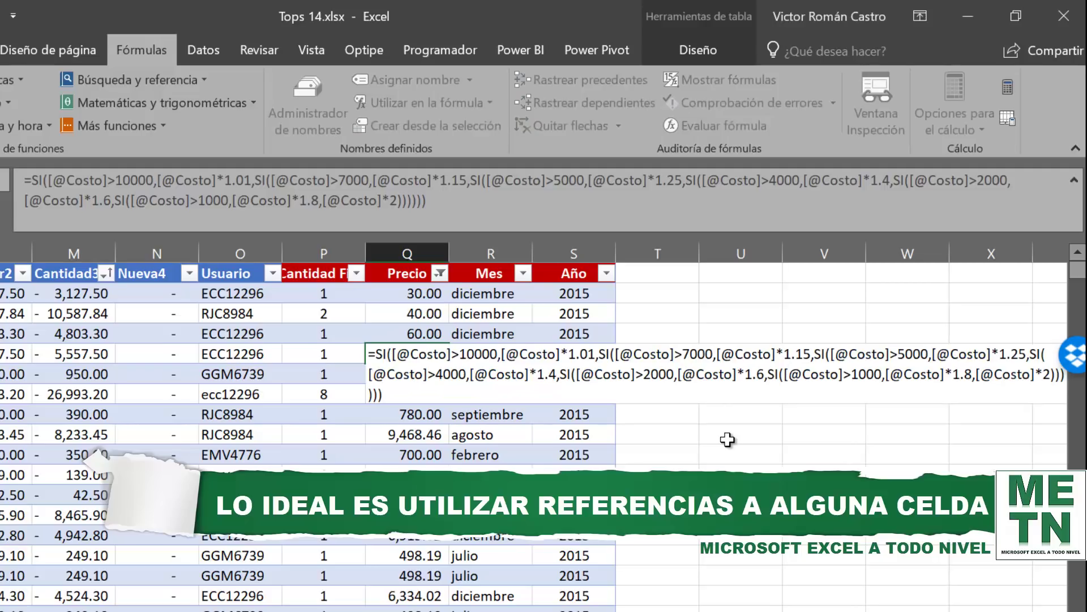
key("Return")
key("F2")
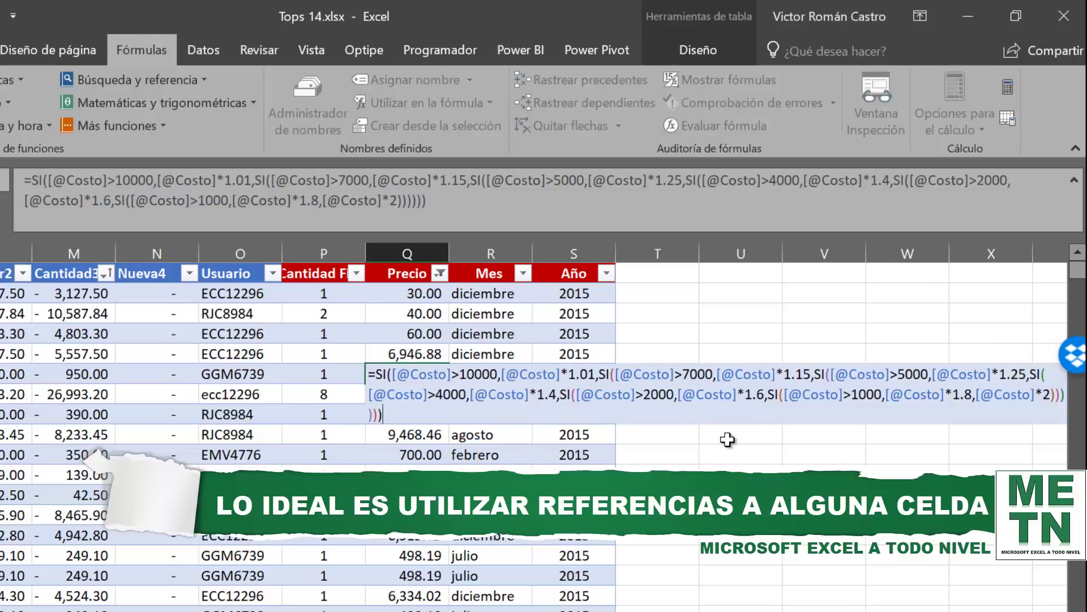
key("Return")
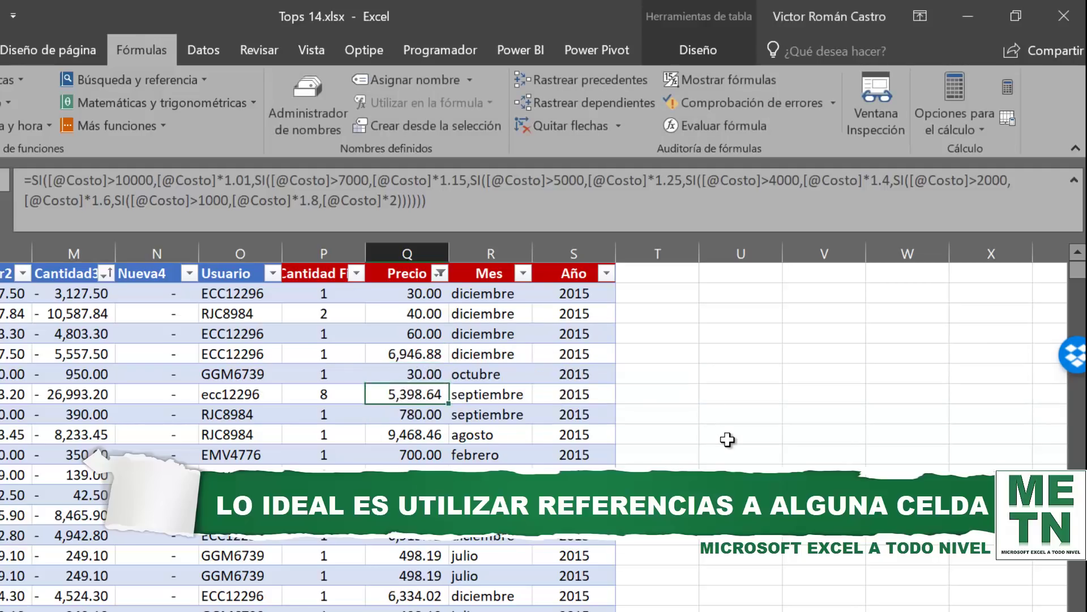
Step: In the Precio formula of Q2, replace the last digit of the multiplier for Costo above 2000 with 0
key("Up")
key("Up")
key("Up")
key("Up")
key("Up")
key("F2")
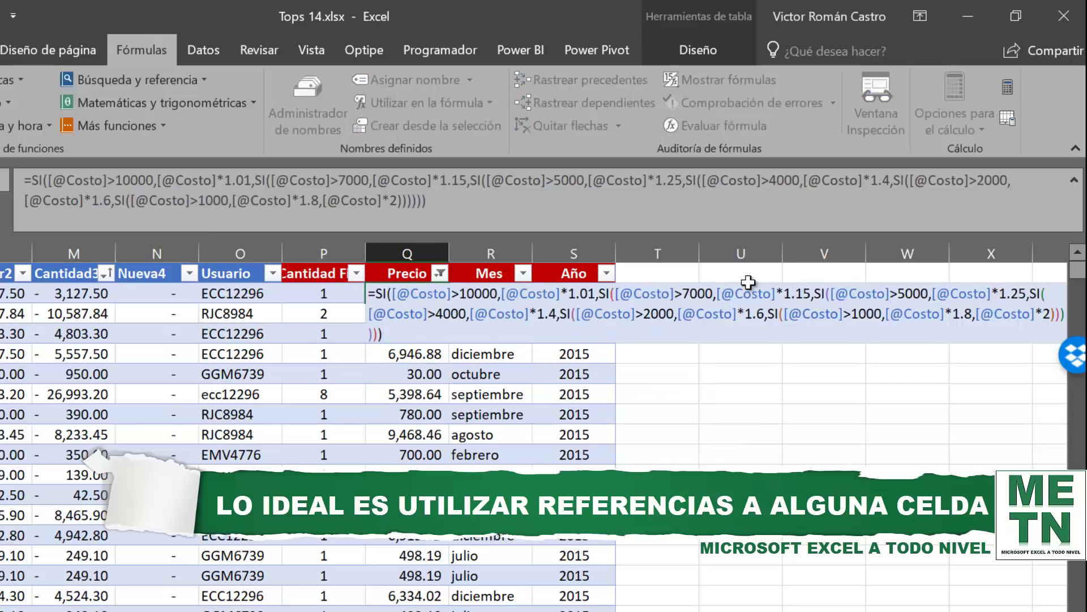
left_click(765, 315)
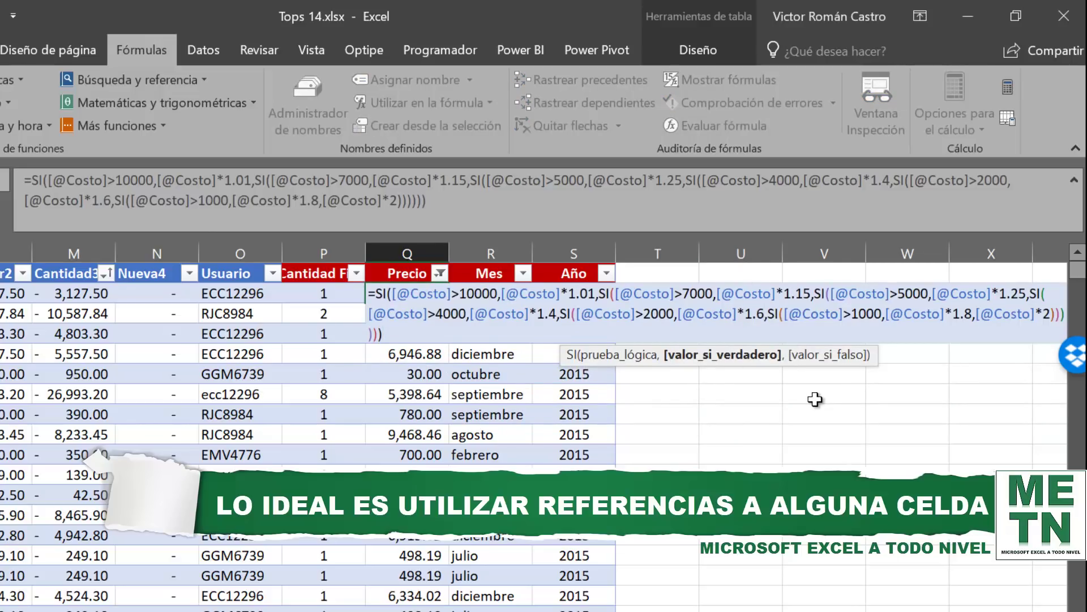
key("BackSpace")
type("0")
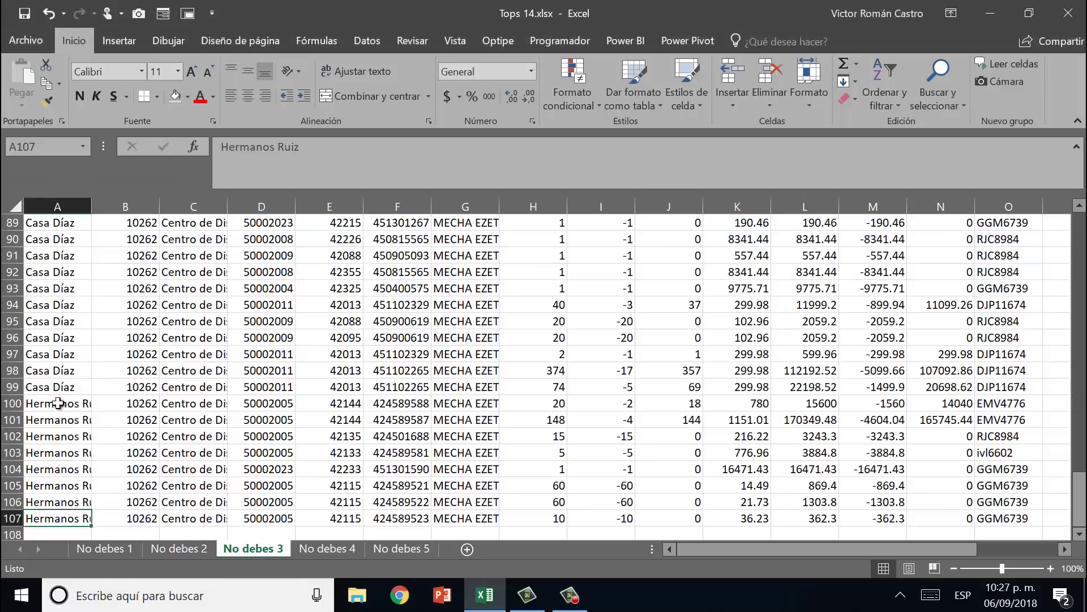
Step: Copy the range A99:O107 on the No debes 3 sheet
left_click(58, 404)
key("Up")
key("shift+Right")
key("shift+Right")
key("shift+Right")
key("shift+Right")
key("shift+Right")
key("shift+Right")
key("shift+Right")
key("shift+Right")
key("shift+Right")
key("shift+Right")
key("shift+Right")
key("shift+Right")
key("shift+Right")
key("shift+Right")
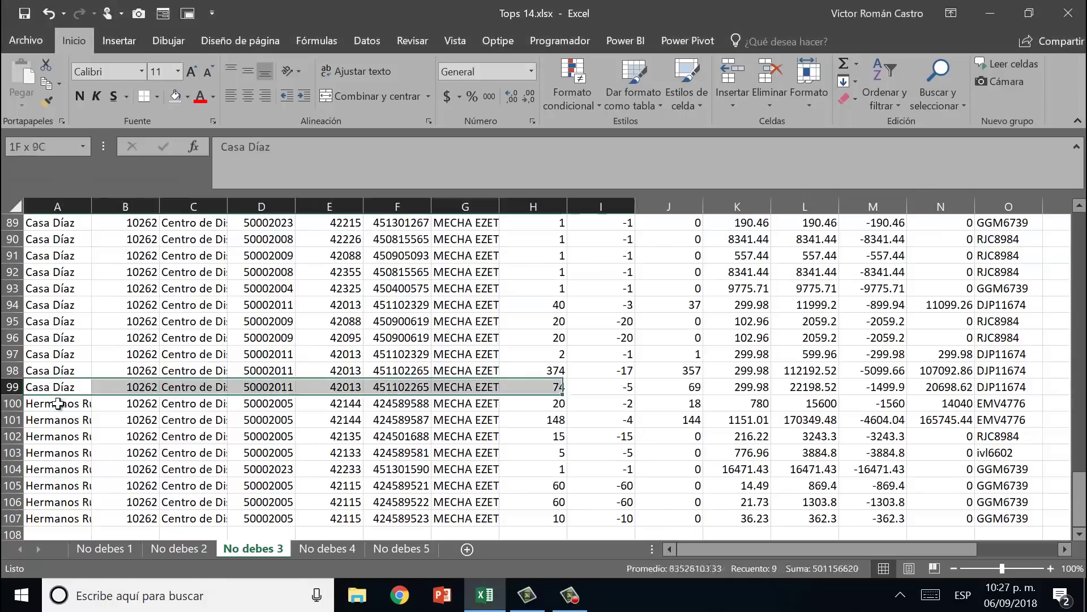
key("ctrl+shift+Down")
key("ctrl+c")
Step: Paste the copied rows directly below the existing data, starting at A108, and clear the copy selection
key("ctrl+Down")
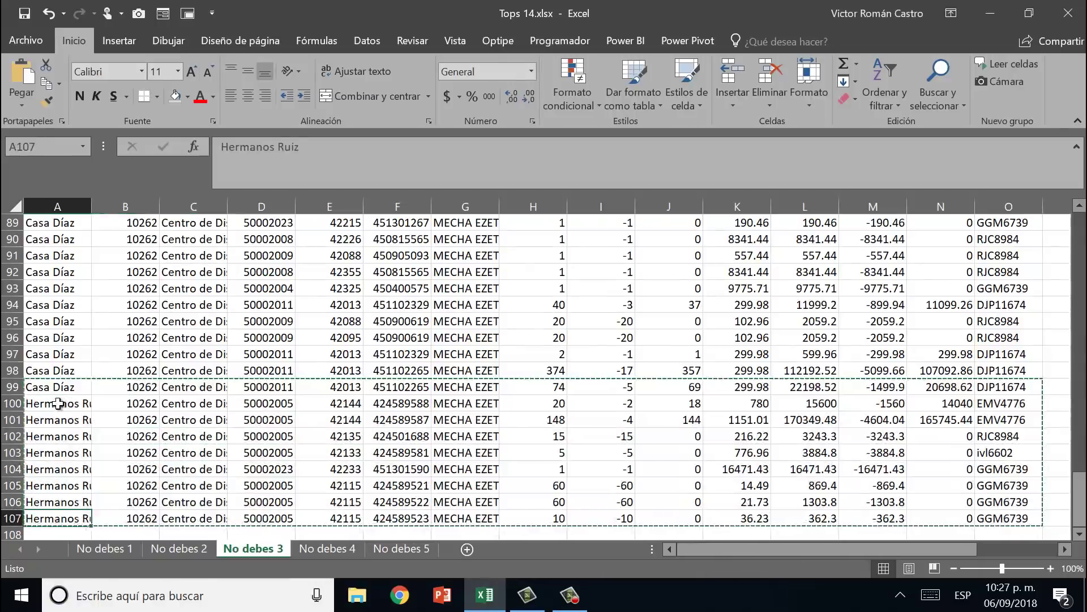
key("Down")
key("ctrl+v")
key("Down")
key("Up")
key("Up")
key("Escape")
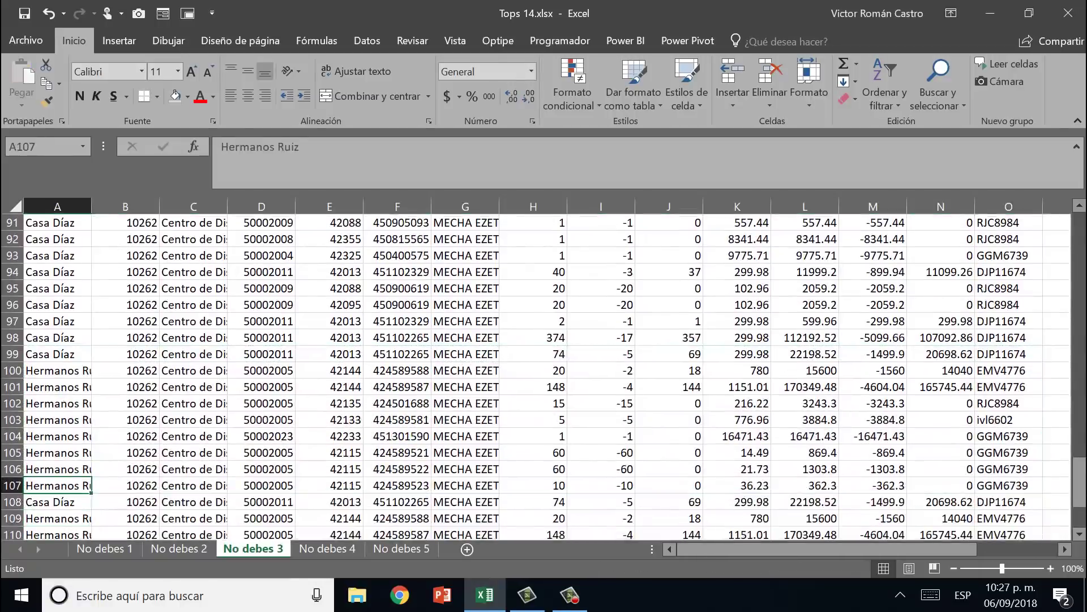
Step: Check the data source range of the pivot table on the No debes 5 sheet against the end of the No debes 3 data
left_click(328, 548)
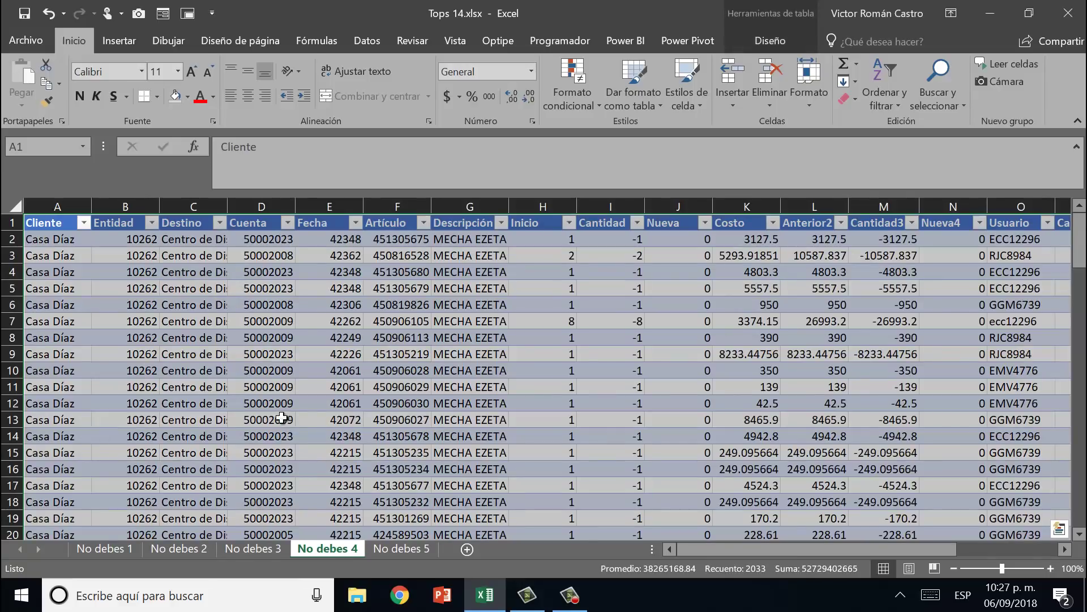
left_click(400, 548)
left_click(130, 321)
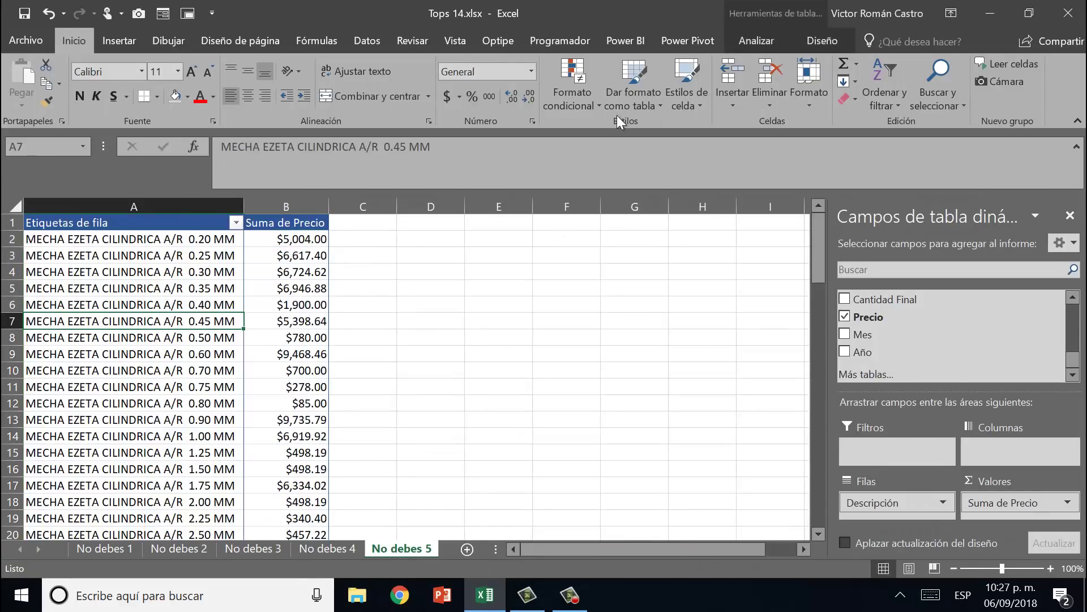
left_click(755, 38)
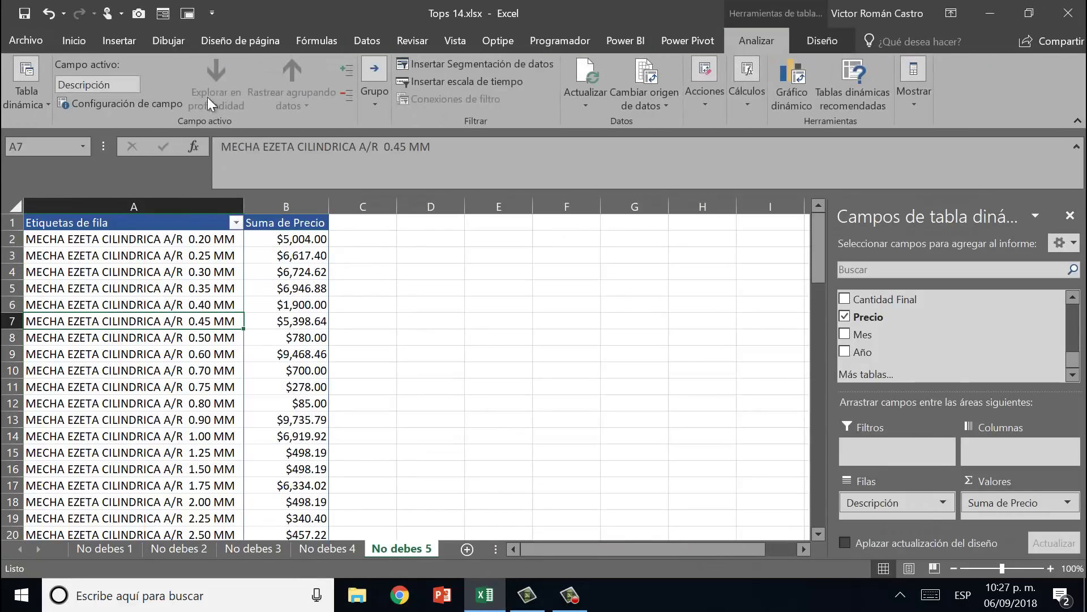
left_click(661, 67)
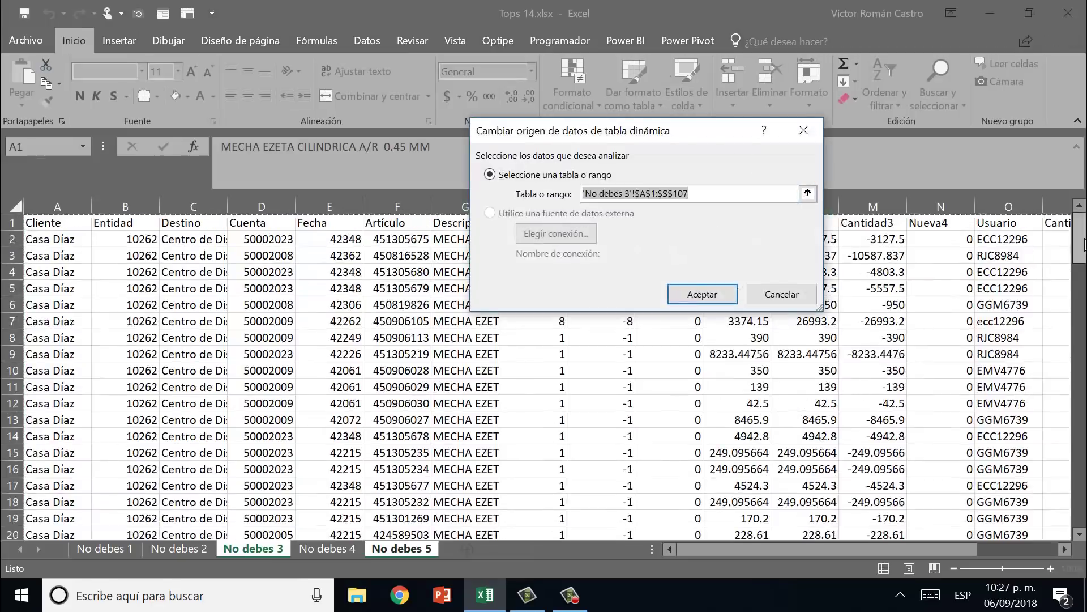
left_click_drag(1080, 249, 1083, 546)
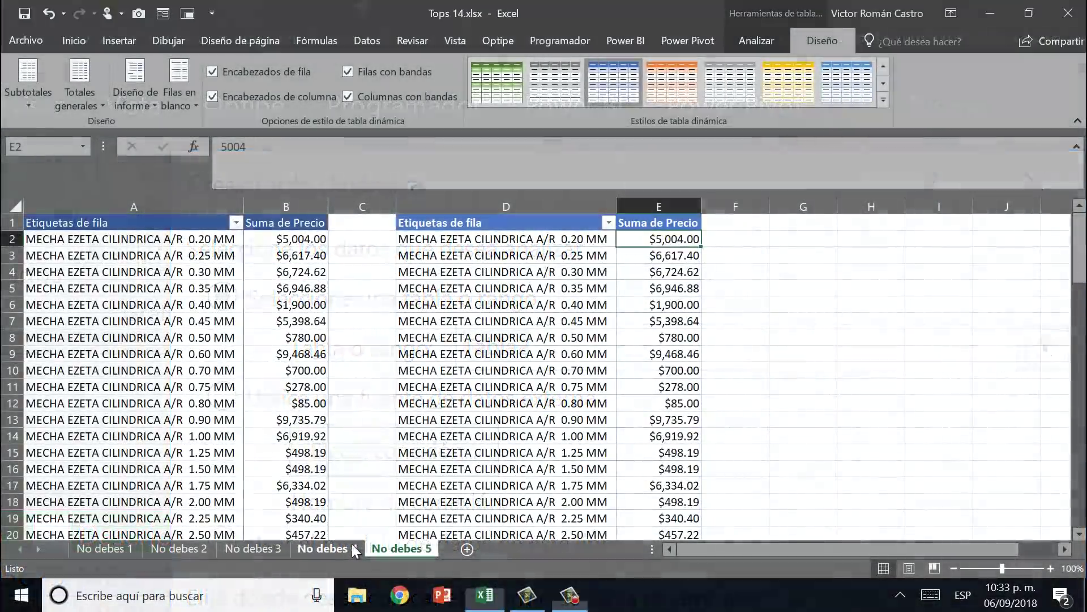
Step: Copy the last four rows of the table on the No debes 4 sheet, A104:S107
left_click(352, 545)
left_click(336, 485)
key("ctrl+Left")
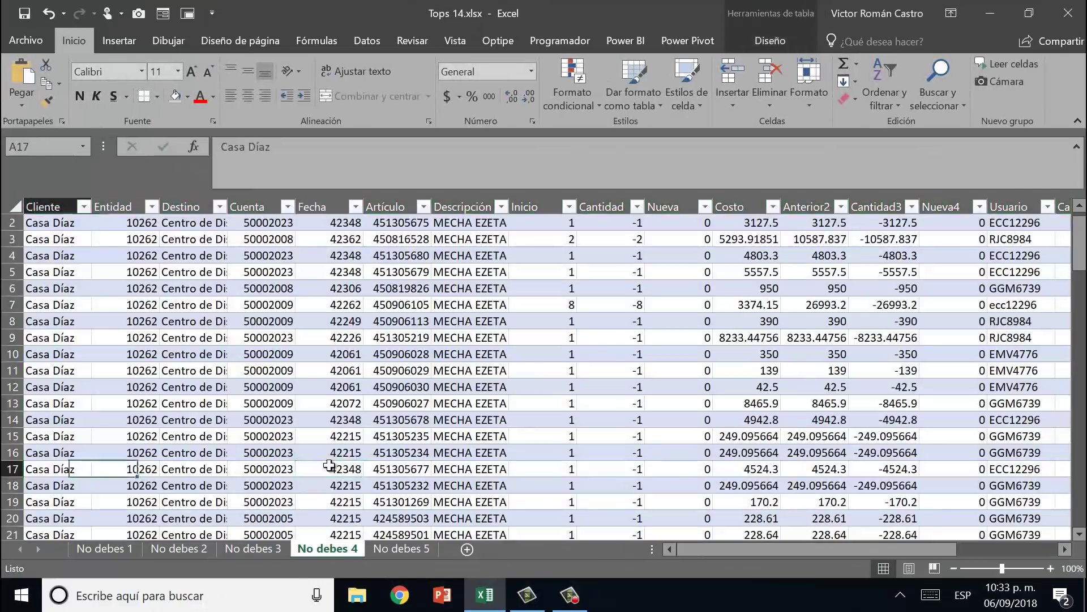
key("ctrl+Down")
key("Up")
key("ctrl+shift+Right")
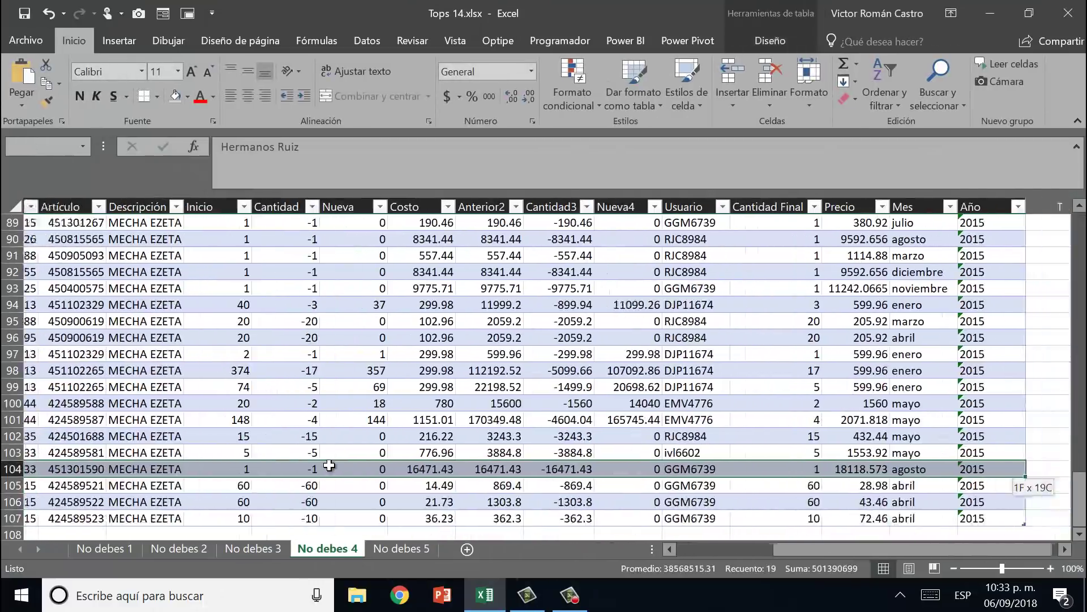
key("ctrl+shift+Down")
key("ctrl+c")
Step: Paste the copied rows twice directly below the table, starting at A108 and A112, and clear the copy selection
key("ctrl+Left")
key("ctrl+Down")
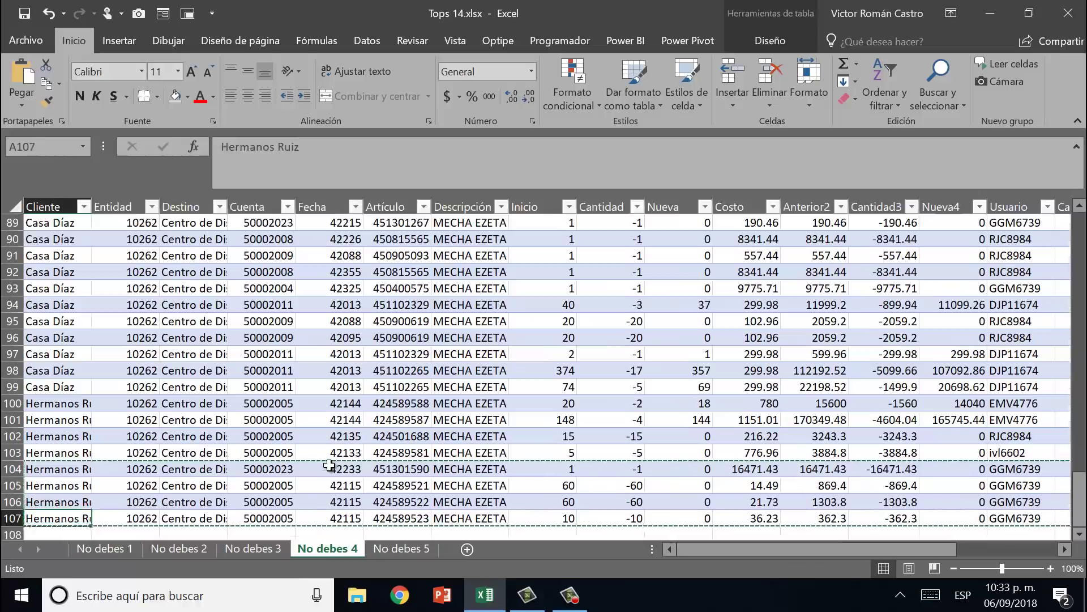
key("Down")
key("ctrl+v")
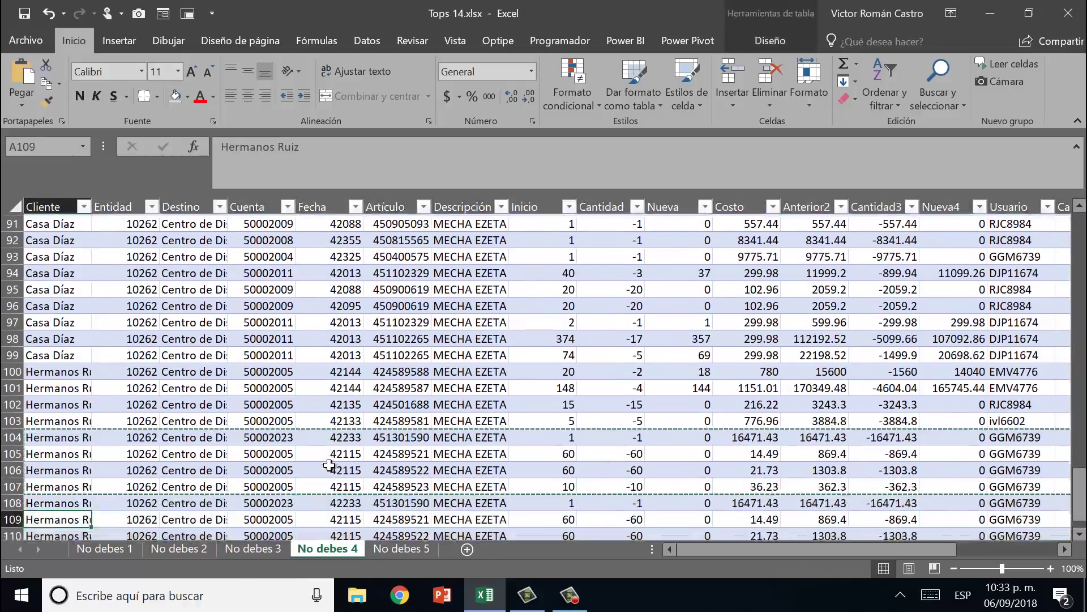
key("ctrl+Down")
key("Down")
key("ctrl+v")
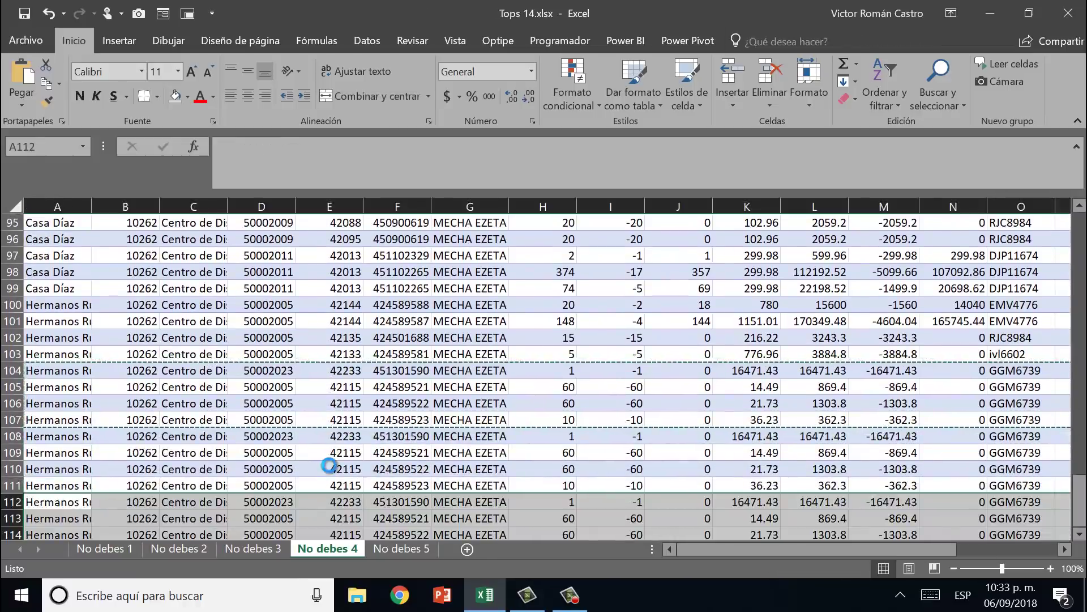
key("Up")
key("Up")
key("Up")
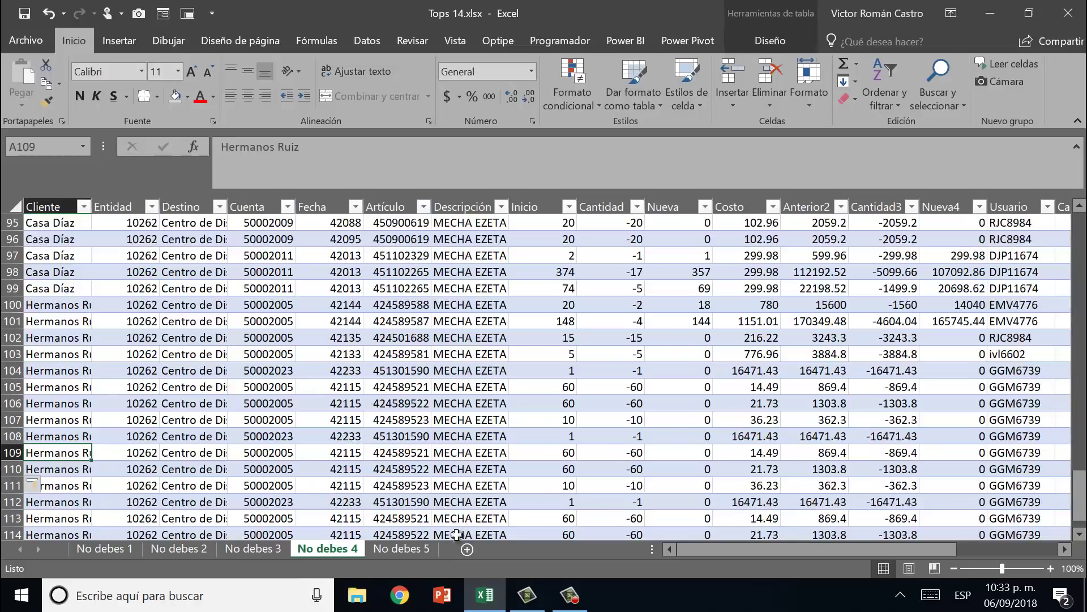
Step: Check the data source of the second pivot table on the No debes 5 sheet against the end of the No debes 4 table
left_click(401, 548)
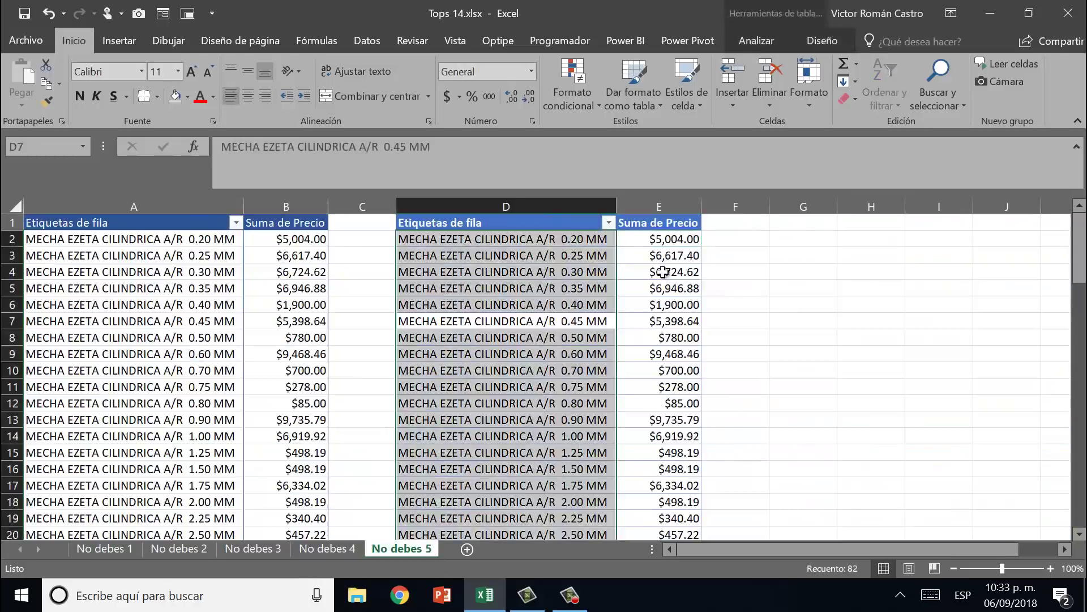
left_click(663, 272)
left_click(752, 39)
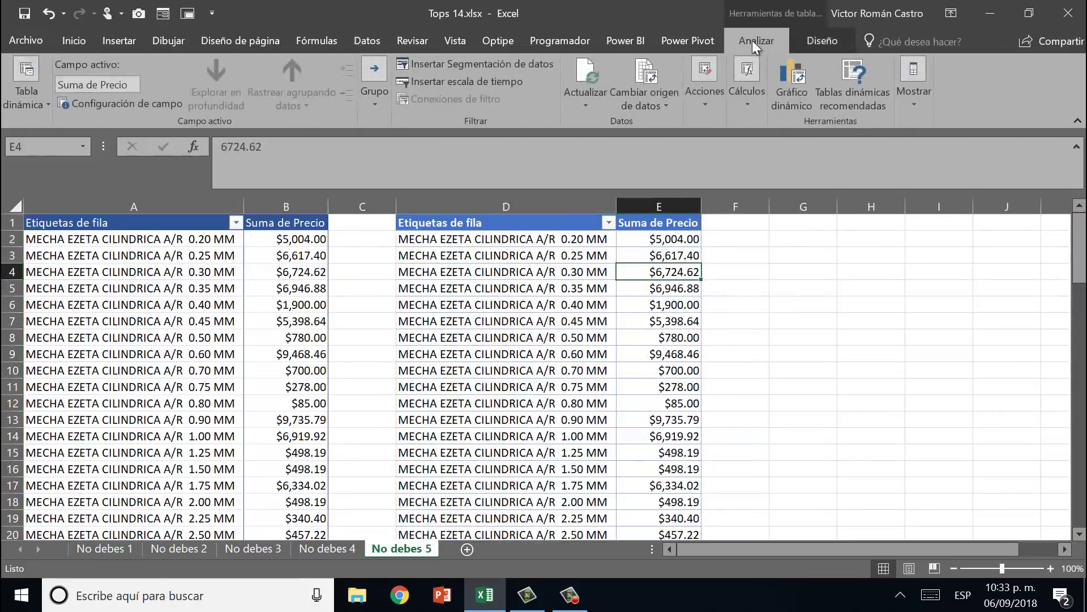
left_click(655, 69)
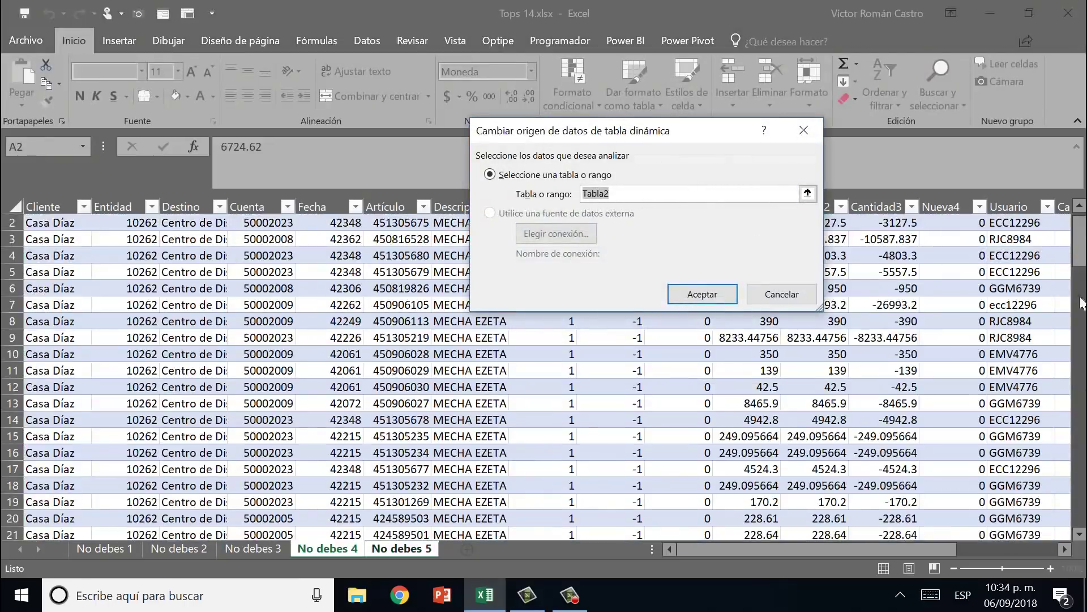
left_click_drag(1079, 240, 1077, 544)
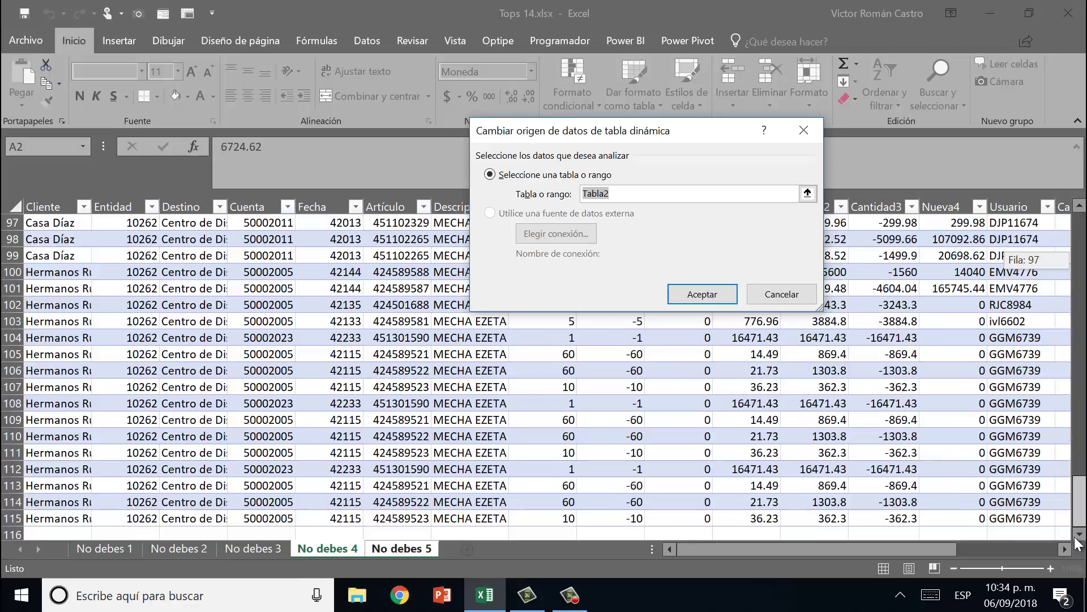
left_click_drag(1085, 466, 1081, 229)
key("Escape")
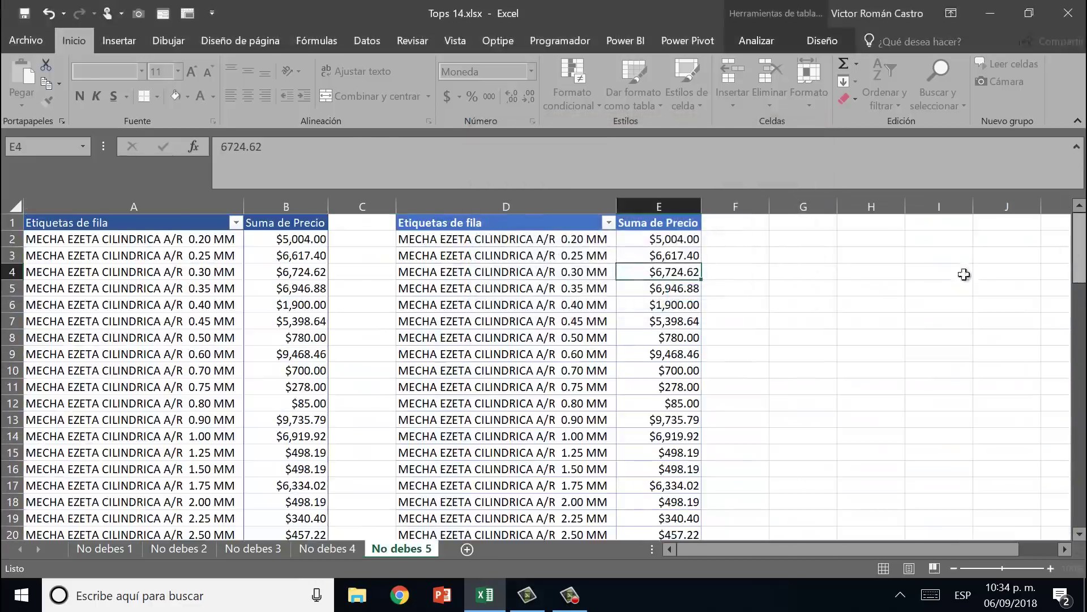
Step: Refresh all pivot tables in the workbook from the second pivot table on the No debes 5 sheet
left_click(545, 327)
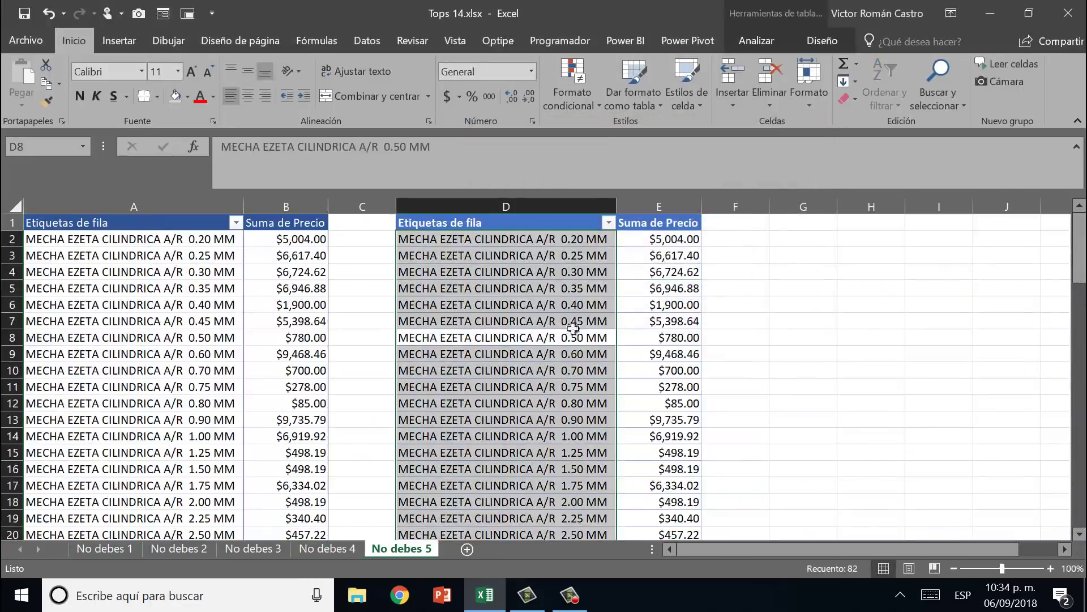
left_click(756, 40)
left_click(590, 79)
left_click(586, 105)
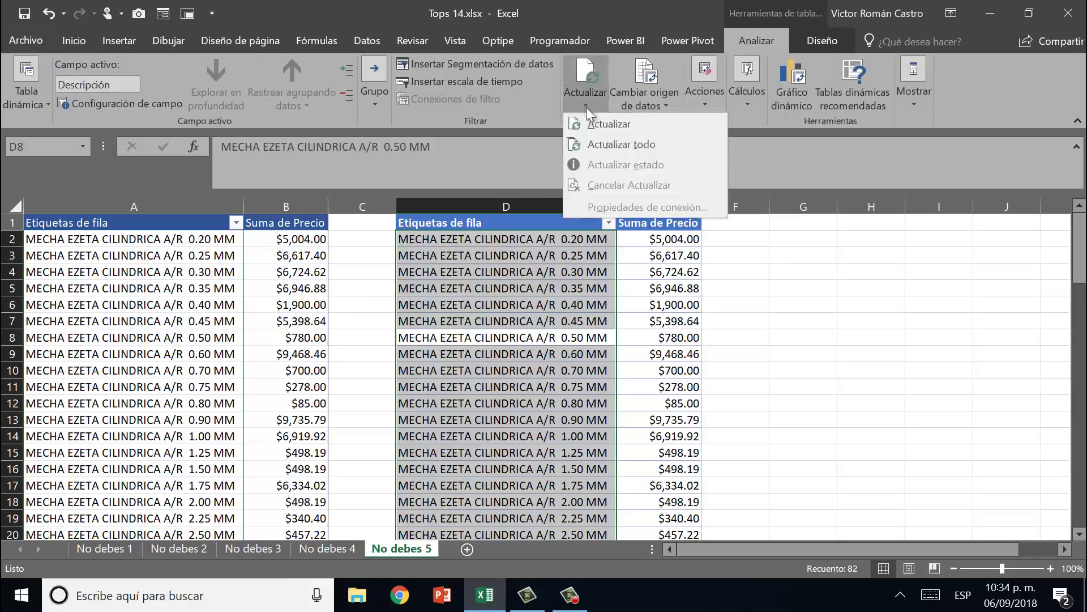
left_click(601, 138)
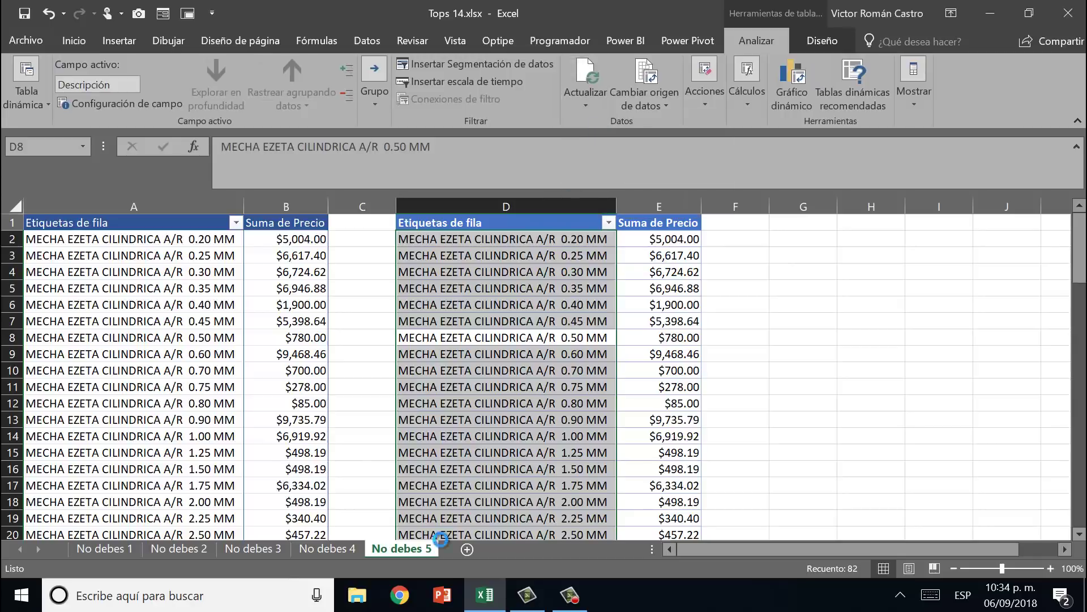
Step: Copy all data rows of the table on the No debes 4 sheet, A2:S115, without the header
left_click(328, 548)
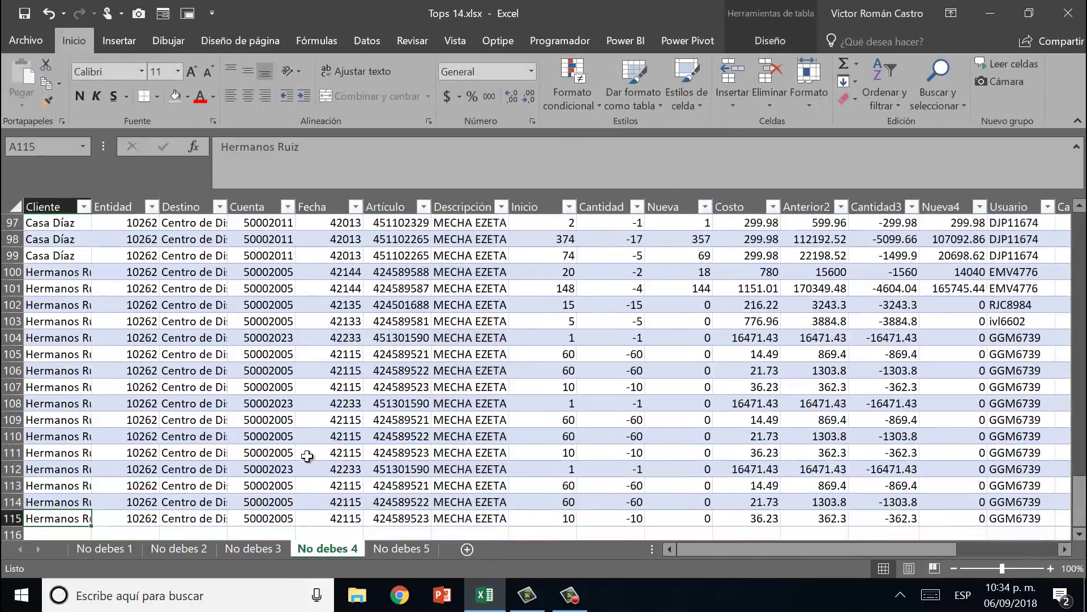
key("ctrl+Up")
key("Down")
key("ctrl+shift+Right")
key("ctrl+shift+Down")
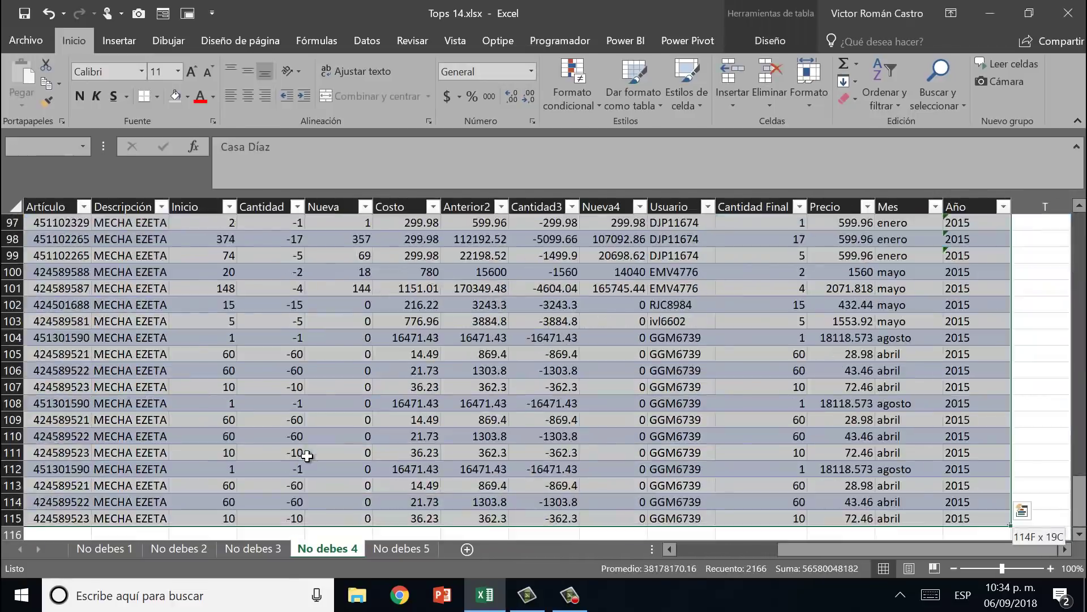
key("ctrl+c")
Step: Paste the copied rows directly below the table, starting at A116, and return to the table header
key("ctrl+Left")
key("ctrl+Down")
key("Down")
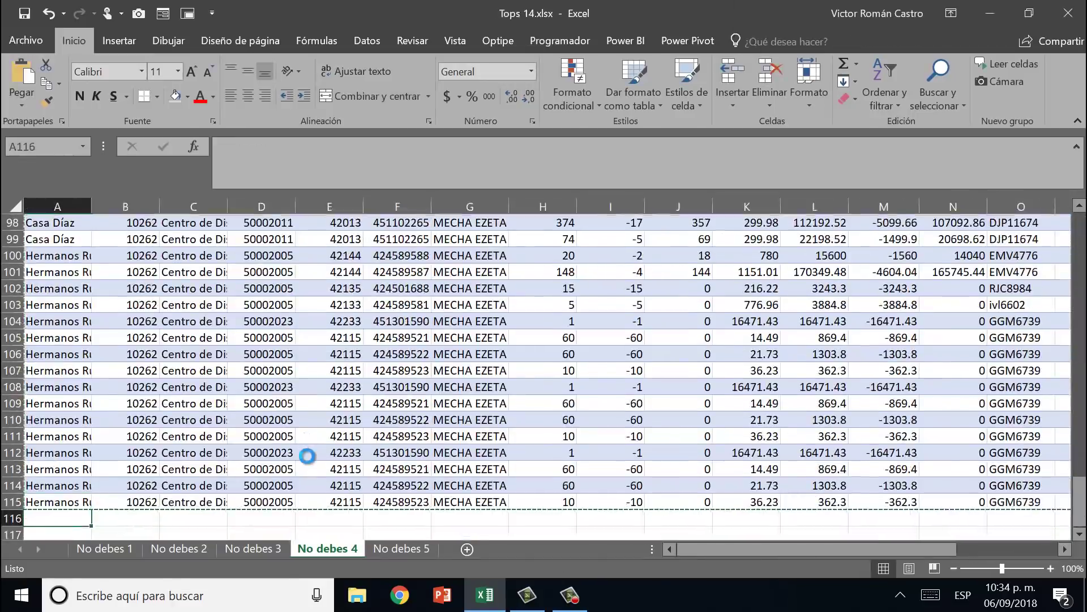
key("ctrl+v")
key("ctrl+Down")
key("ctrl+Up")
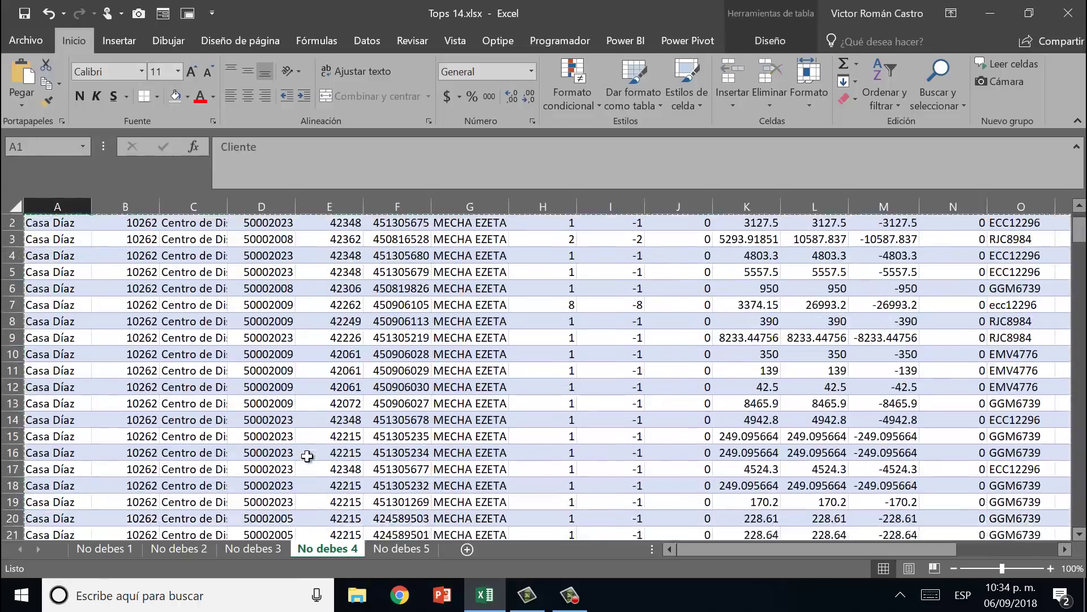
Step: Refresh the second pivot table on the No debes 5 sheet, in columns D and E
left_click(402, 549)
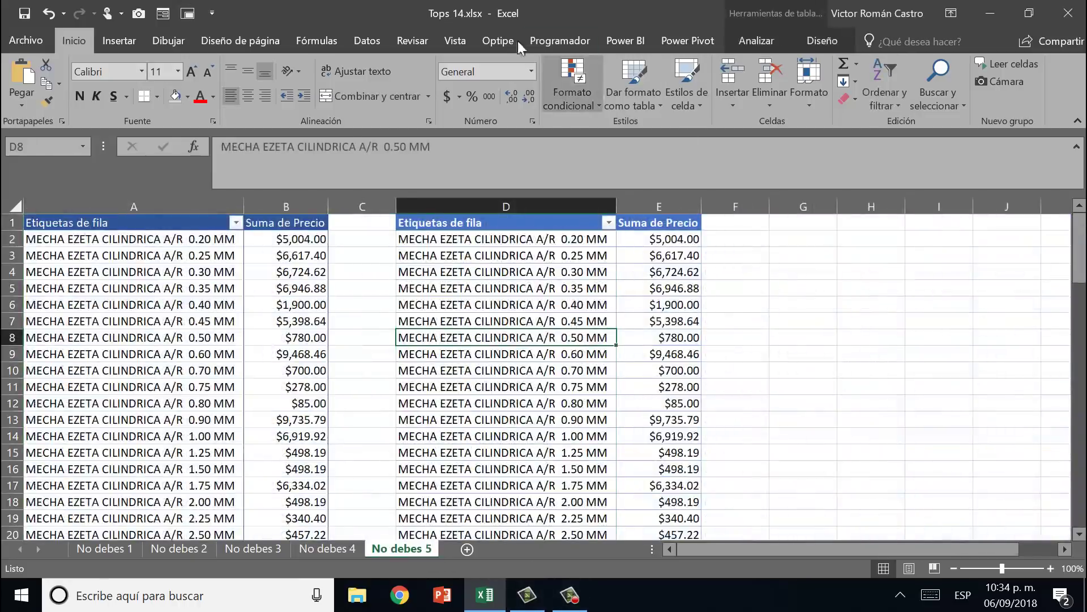
left_click(760, 44)
left_click(597, 66)
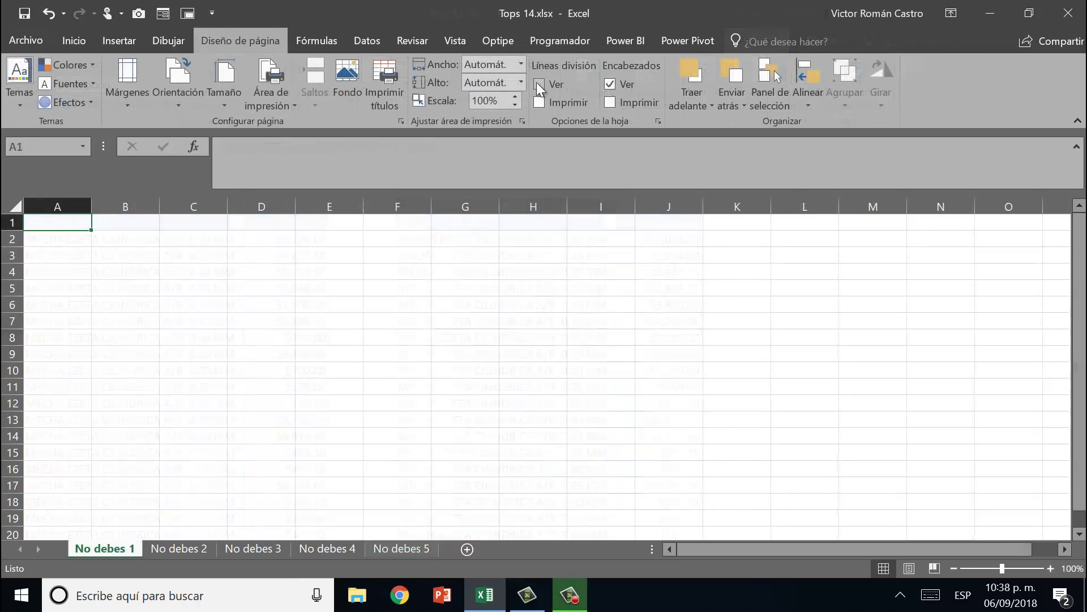
Step: Toggle the gridline display off and on again on the No debes 1 sheet
left_click(539, 84)
left_click(539, 84)
left_click(539, 83)
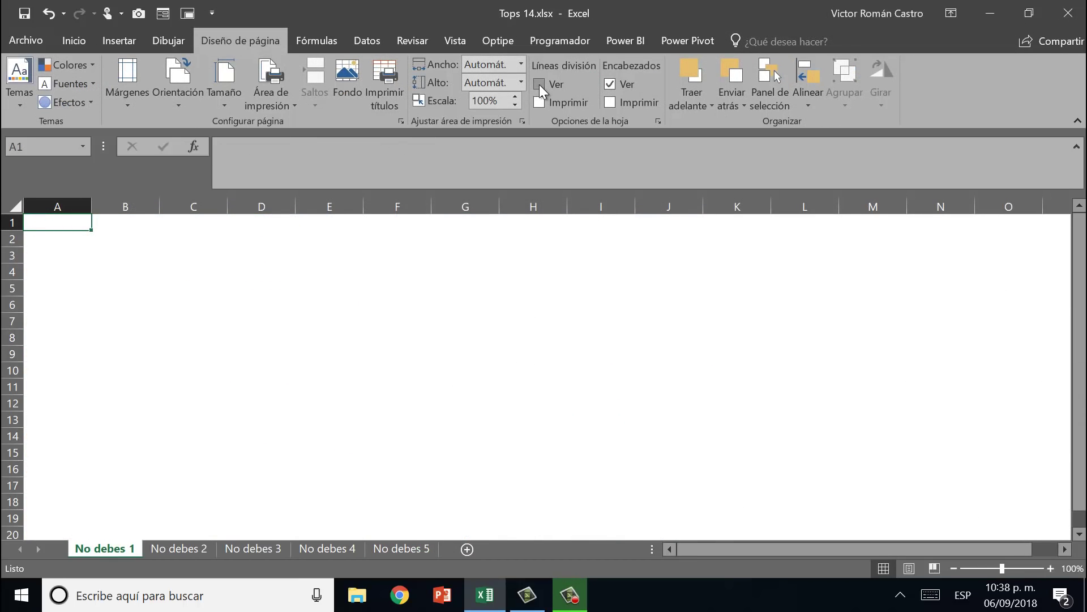
left_click(540, 84)
Step: Examine the nested SI formula with hard-coded multipliers in several cells of the Precio column on the No debes 2 sheet
left_click(184, 547)
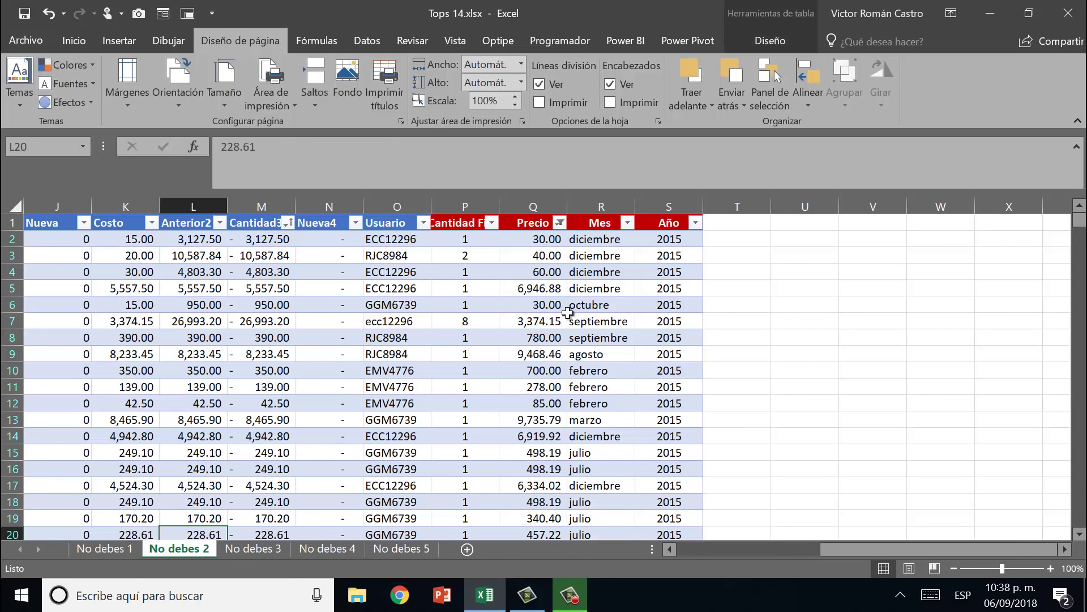
left_click(549, 252)
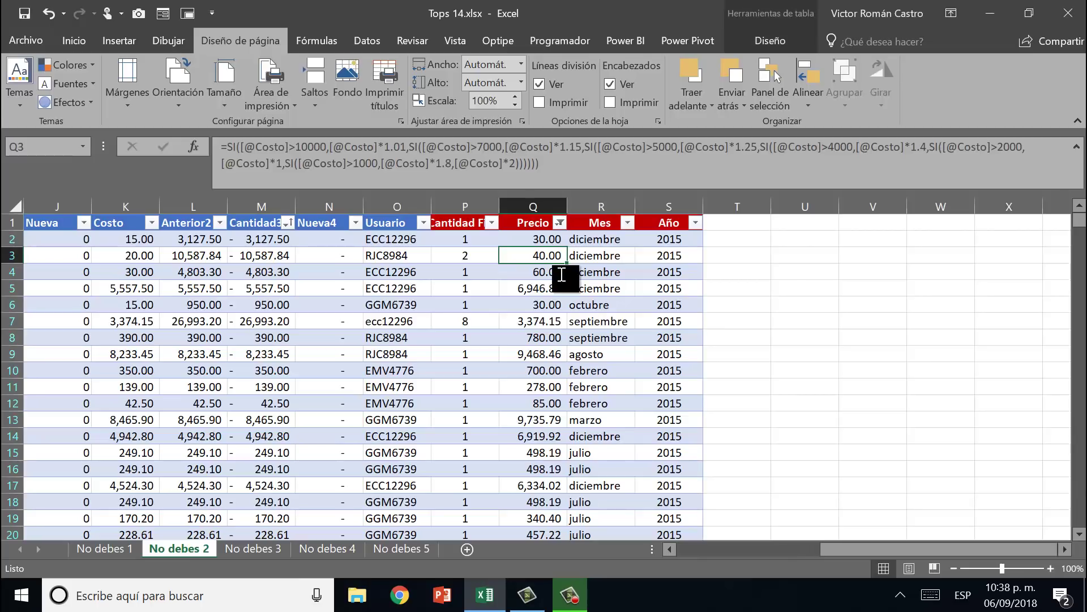
key("F2")
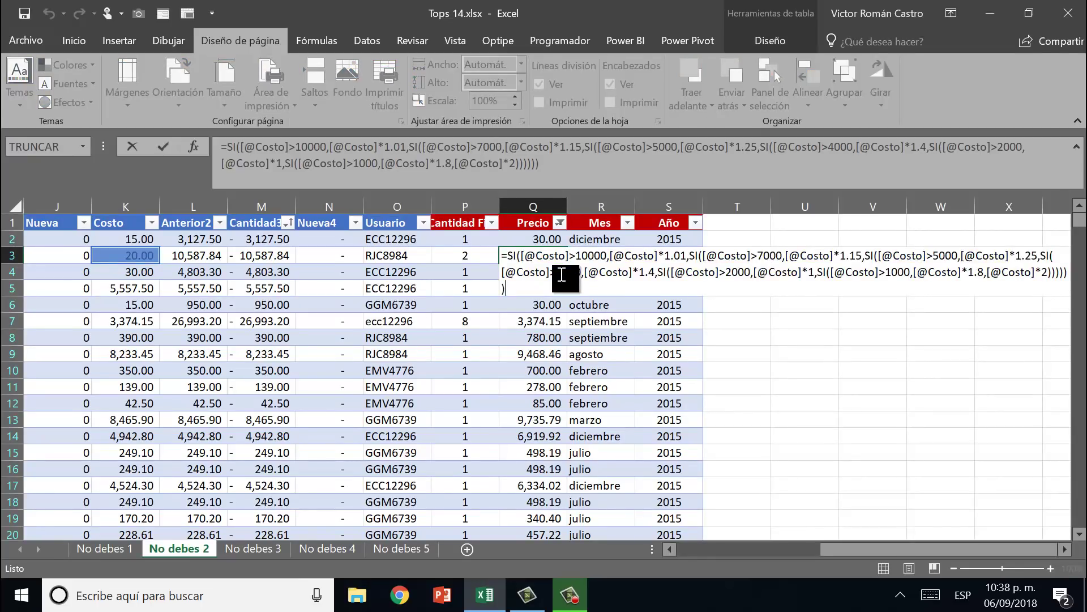
key("Return")
key("Return")
key("Down")
key("Down")
key("Down")
key("Down")
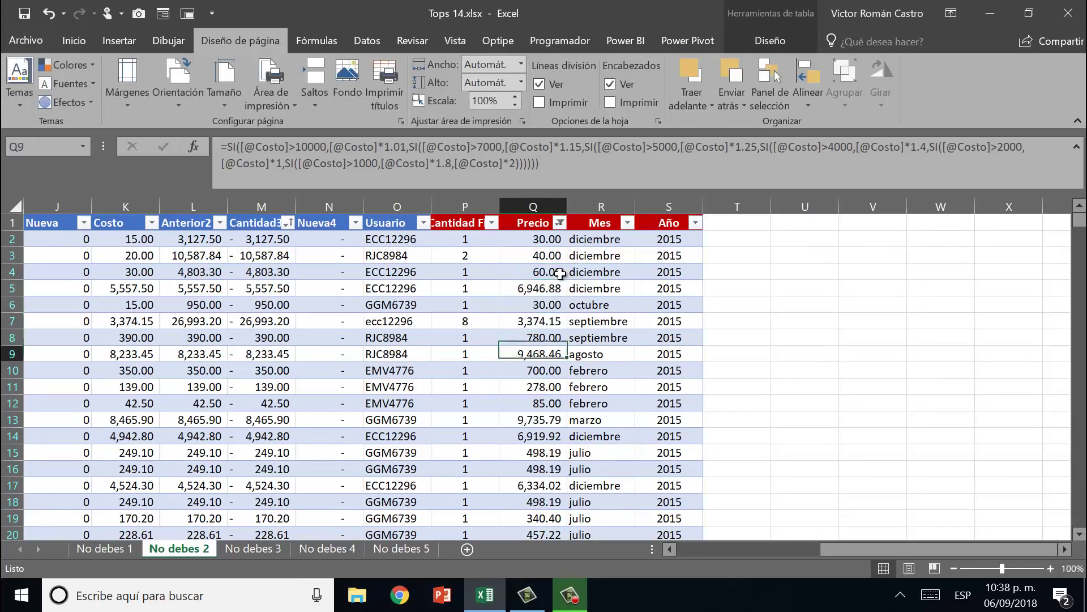
mouse_move(661, 170)
left_mouse_down()
mouse_move(670, 175)
mouse_move(490, 153)
mouse_move(189, 150)
mouse_move(647, 183)
left_mouse_up()
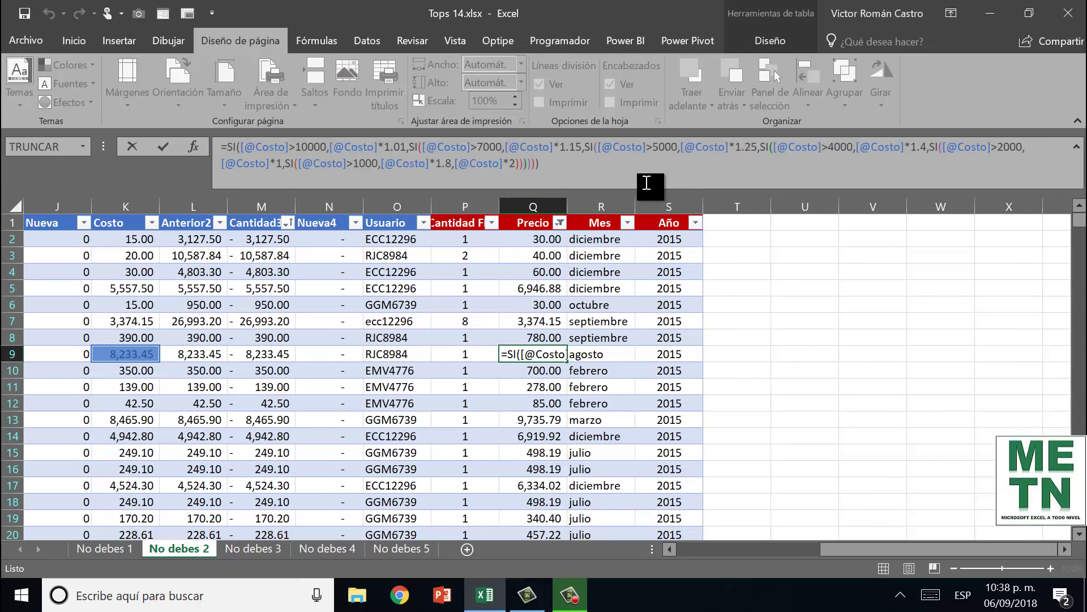
left_click(534, 291)
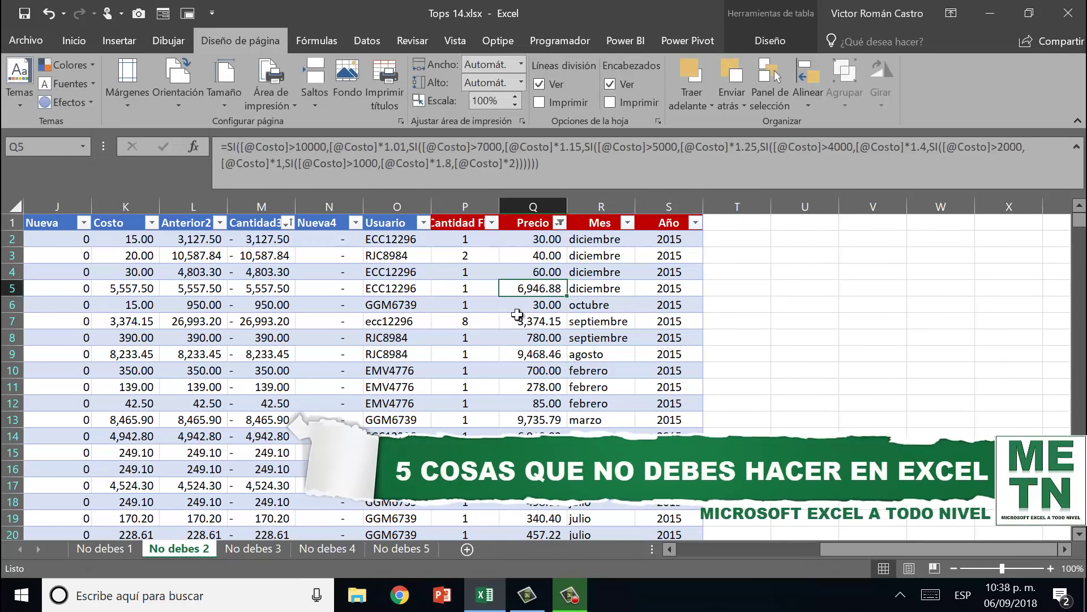
Step: Review the extent of the plain data range on the No debes 3 sheet and view the table on No debes 4
left_click(274, 550)
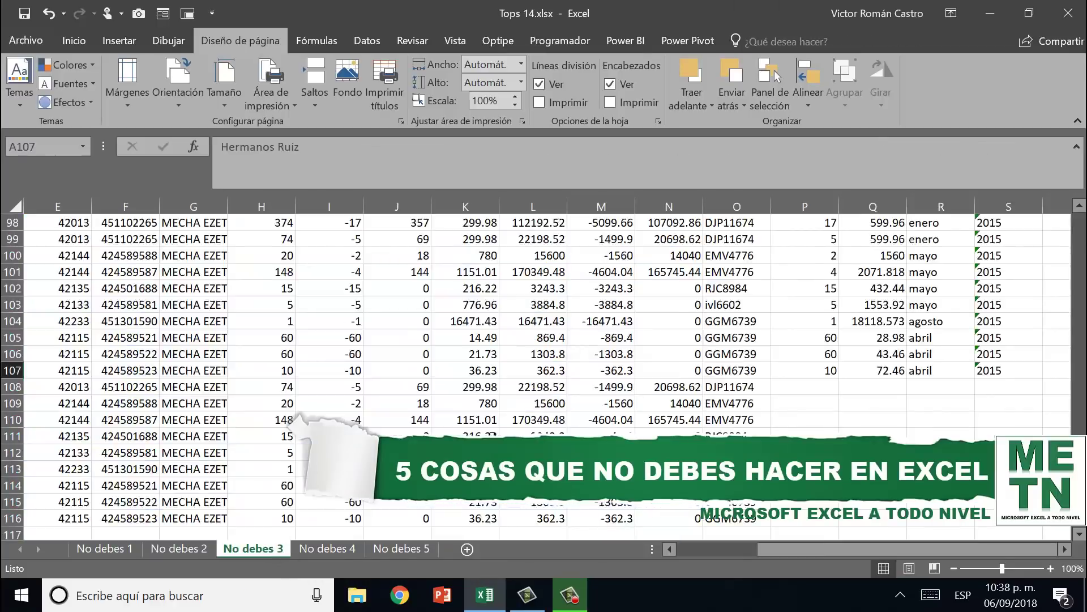
left_click(474, 406)
key("ctrl+Down")
key("ctrl+Left")
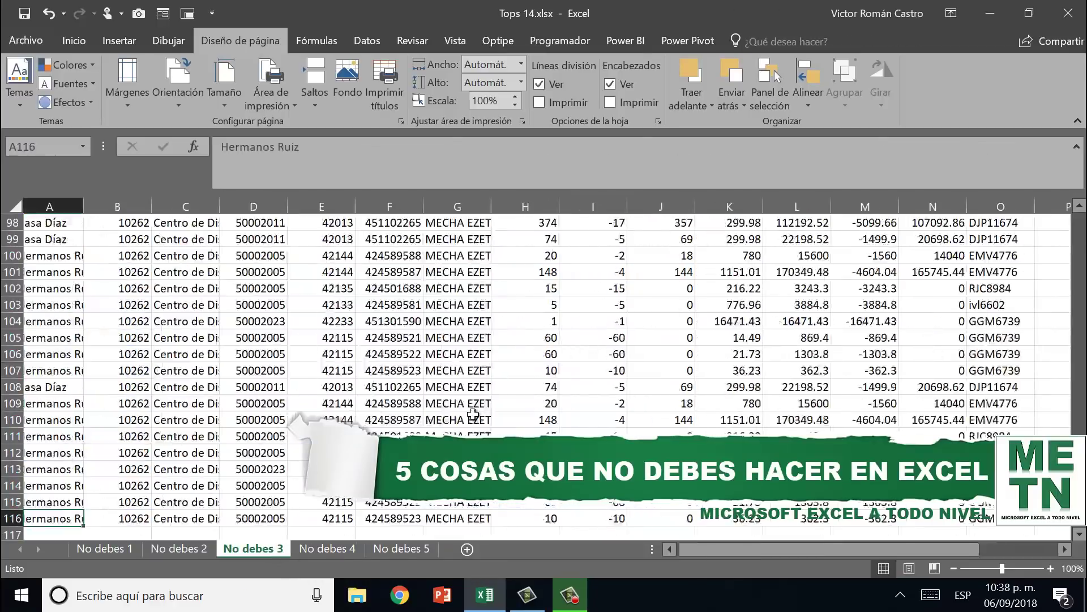
key("ctrl+Up")
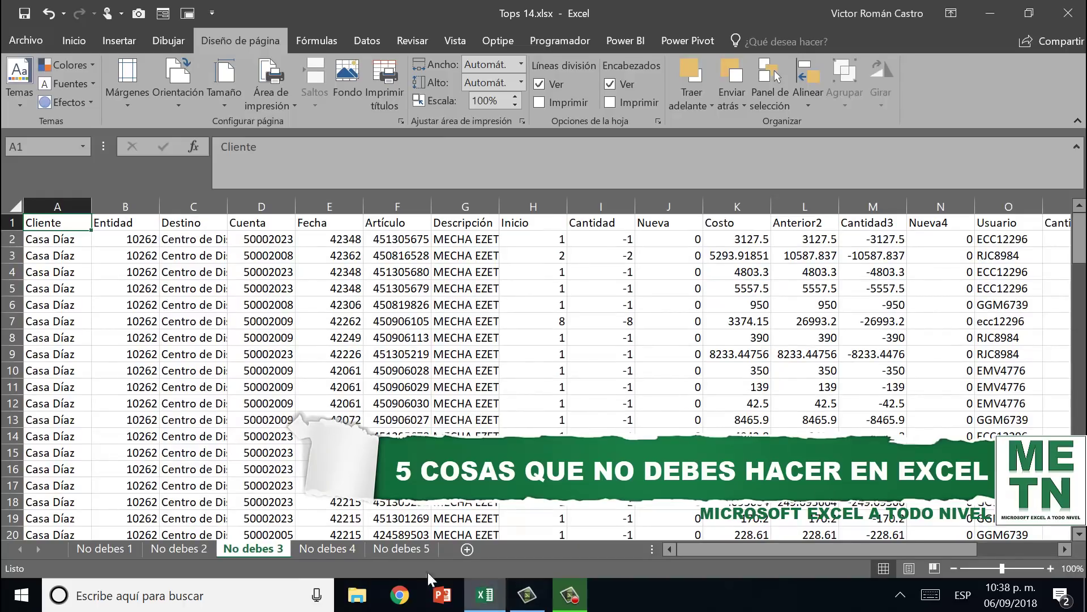
left_click(327, 548)
left_click(340, 381)
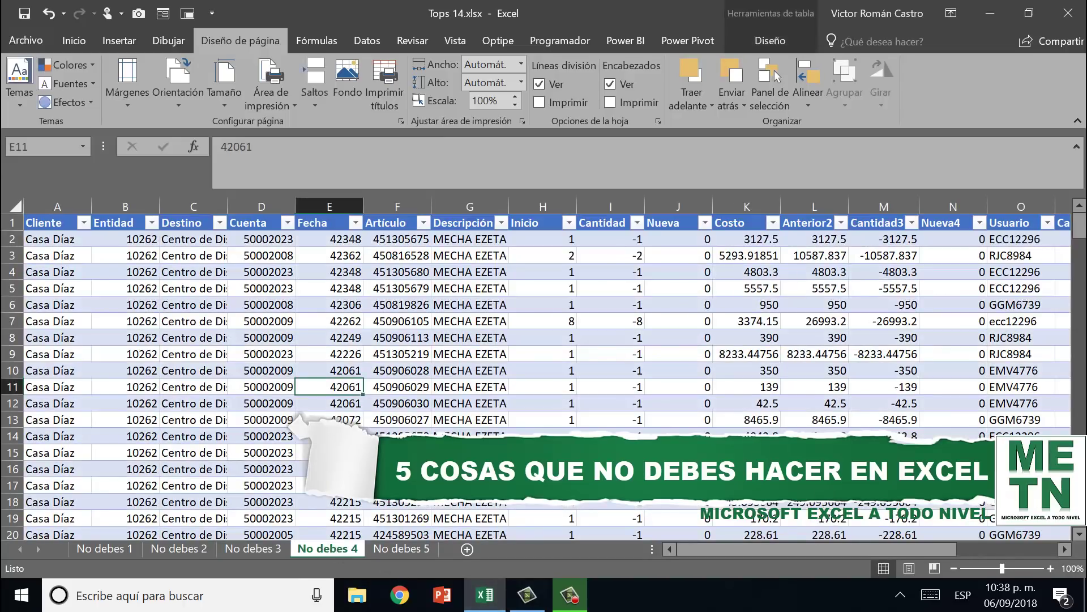
Step: Check the data source range of the first pivot table on the No debes 5 sheet without changing it
left_click(400, 547)
left_click(314, 355)
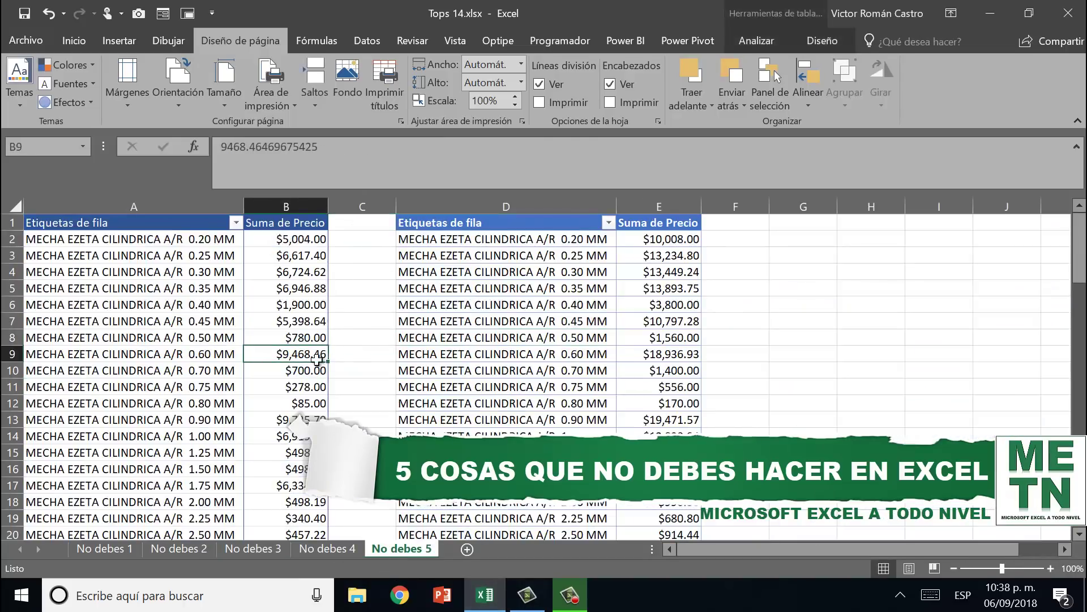
left_click(756, 40)
left_click(646, 73)
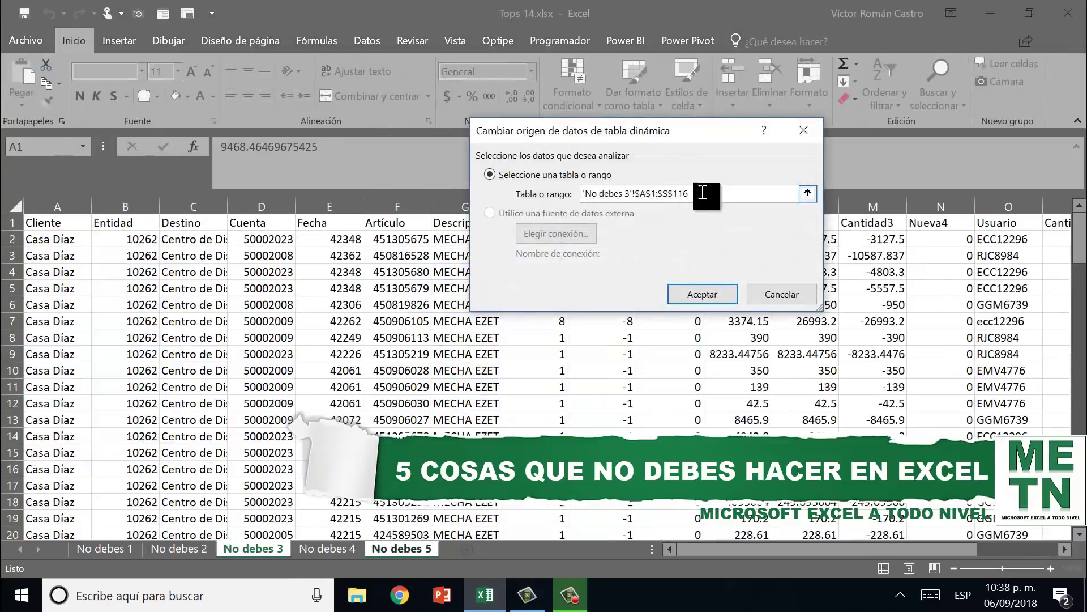
key("Escape")
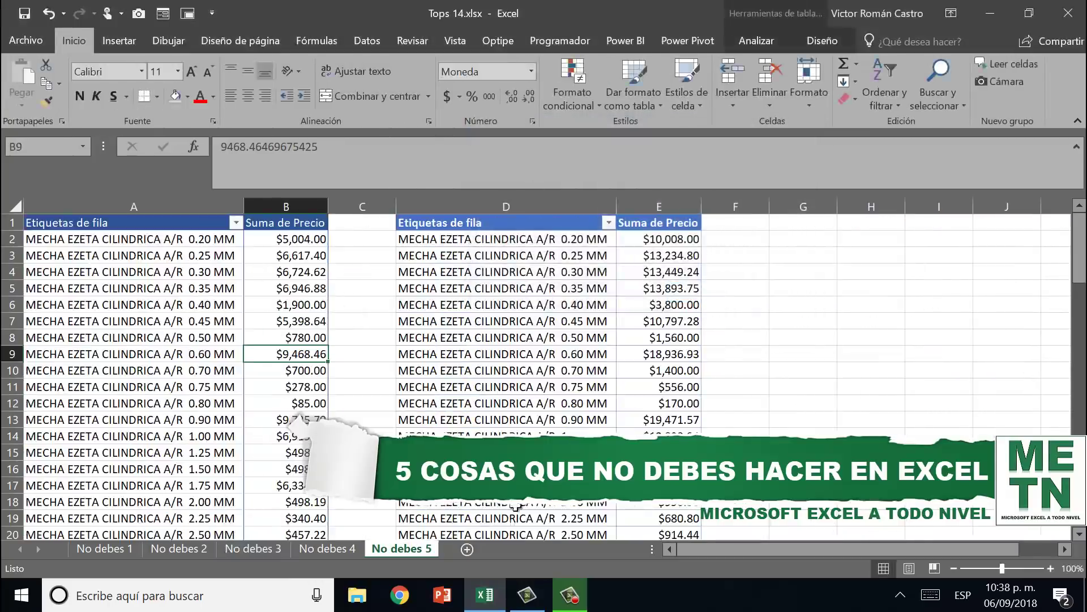
Step: Check the data source of the second pivot table on the No debes 5 sheet, accepting Tabla2 as its source
left_click(517, 463)
left_click(757, 41)
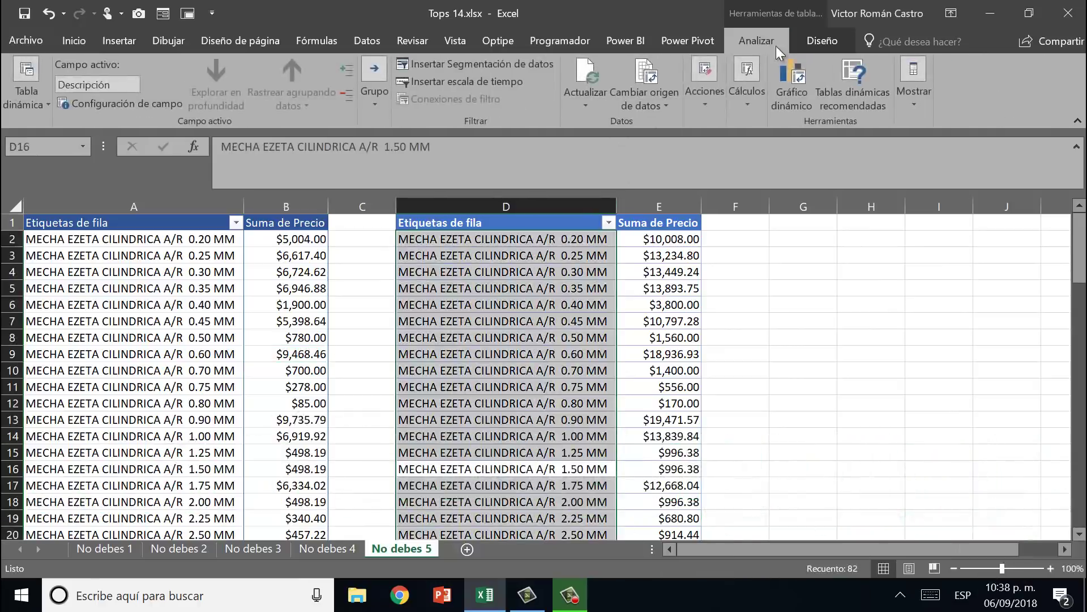
left_click(644, 79)
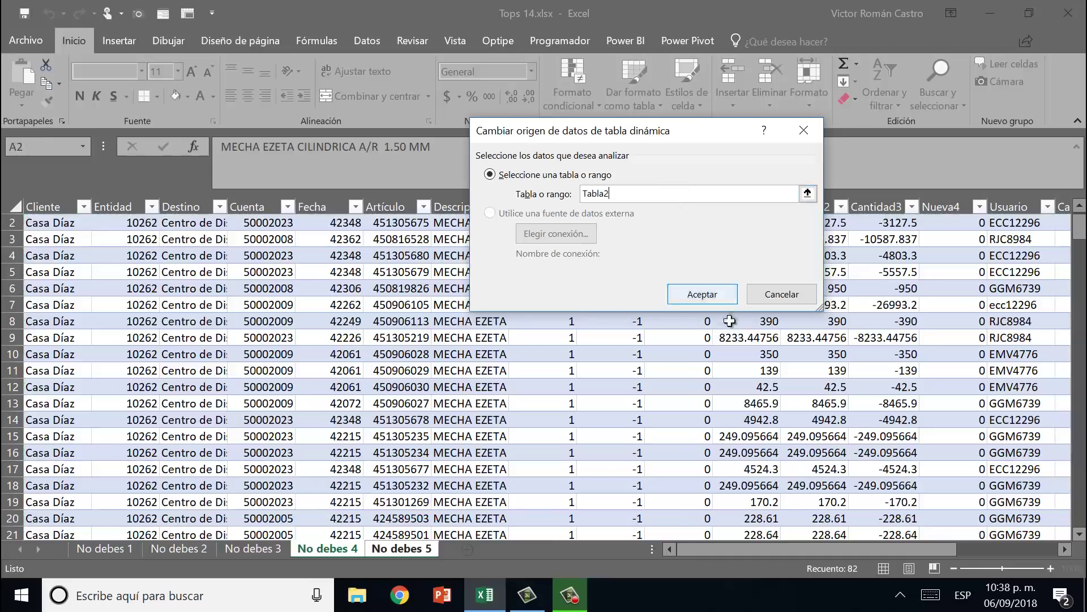
left_click(711, 296)
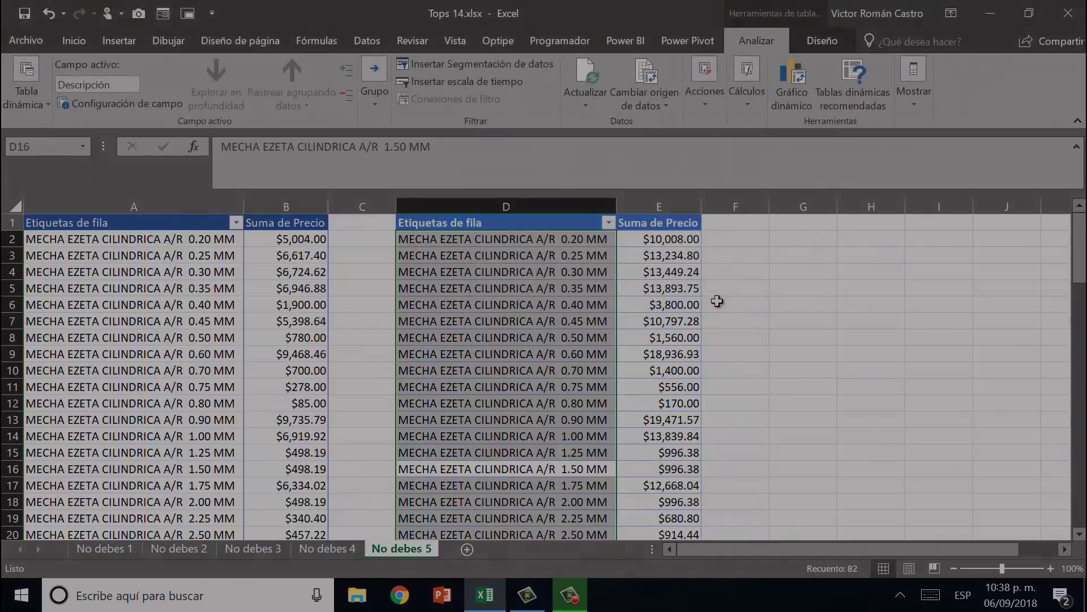